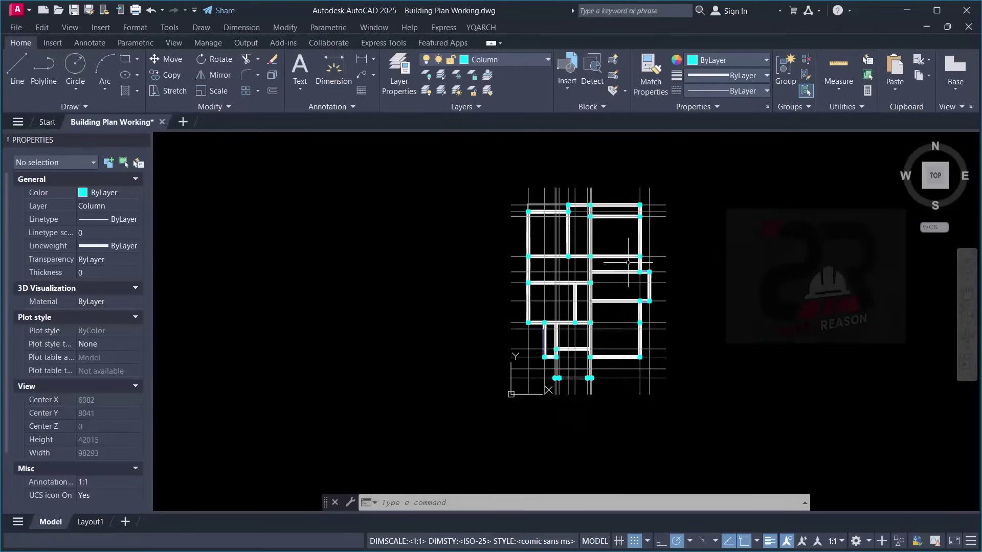
Zoom in and out around the building plan and begin a selection window on it.
{"action": "scroll", "coordinate": [605, 254], "scroll_direction": "up", "scroll_amount": 4}
{"action": "scroll", "coordinate": [605, 255], "scroll_direction": "down", "scroll_amount": 4}
{"action": "scroll", "coordinate": [605, 254], "scroll_direction": "up", "scroll_amount": 2}
{"action": "scroll", "coordinate": [608, 254], "scroll_direction": "down", "scroll_amount": 2}
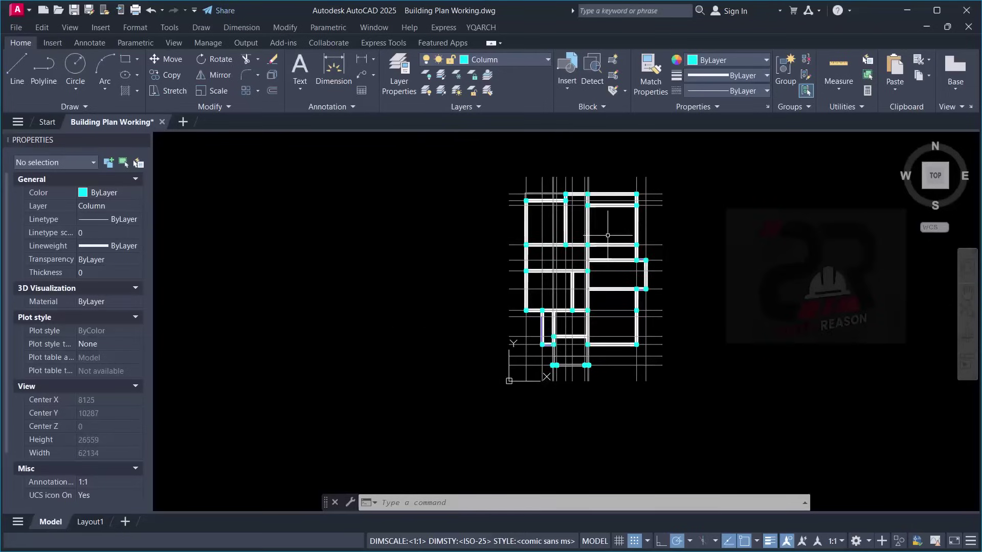
{"action": "scroll", "coordinate": [614, 253], "scroll_direction": "up", "scroll_amount": 2}
{"action": "scroll", "coordinate": [617, 253], "scroll_direction": "down", "scroll_amount": 2}
{"action": "scroll", "coordinate": [617, 252], "scroll_direction": "up", "scroll_amount": 2}
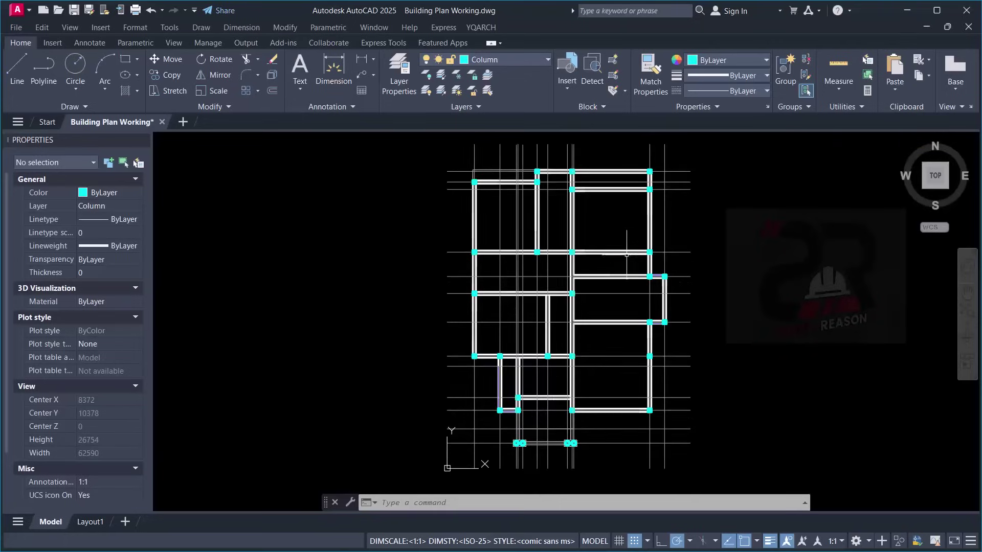
{"action": "scroll", "coordinate": [624, 236], "scroll_direction": "down", "scroll_amount": 2}
{"action": "scroll", "coordinate": [624, 237], "scroll_direction": "up", "scroll_amount": 2}
{"action": "left_click", "coordinate": [593, 220]}
{"action": "scroll", "coordinate": [609, 224], "scroll_direction": "up", "scroll_amount": 4}
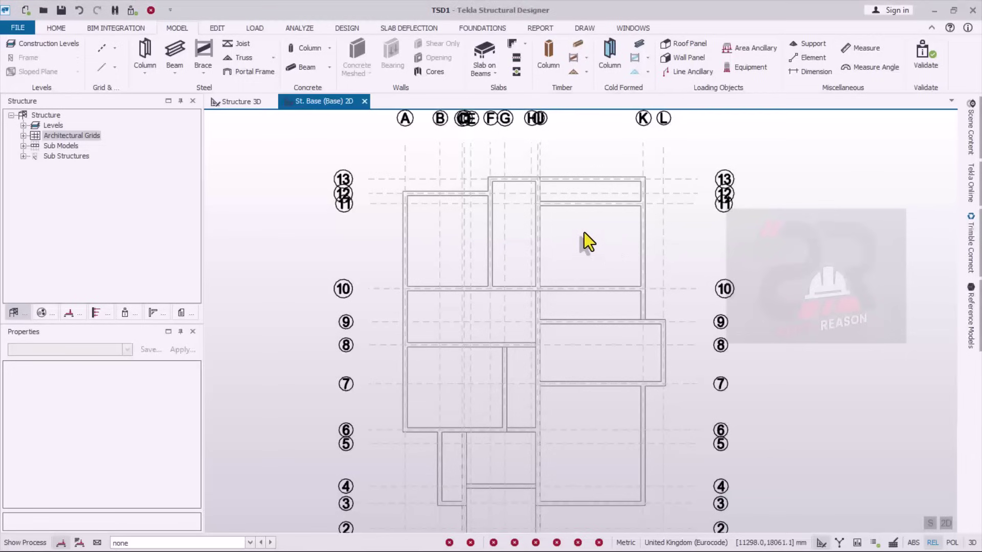
Crossing-select the 12 vertical grid lines across the top of the plan, on the Grid Line layer.
{"action": "scroll", "coordinate": [584, 234], "scroll_direction": "down", "scroll_amount": 2}
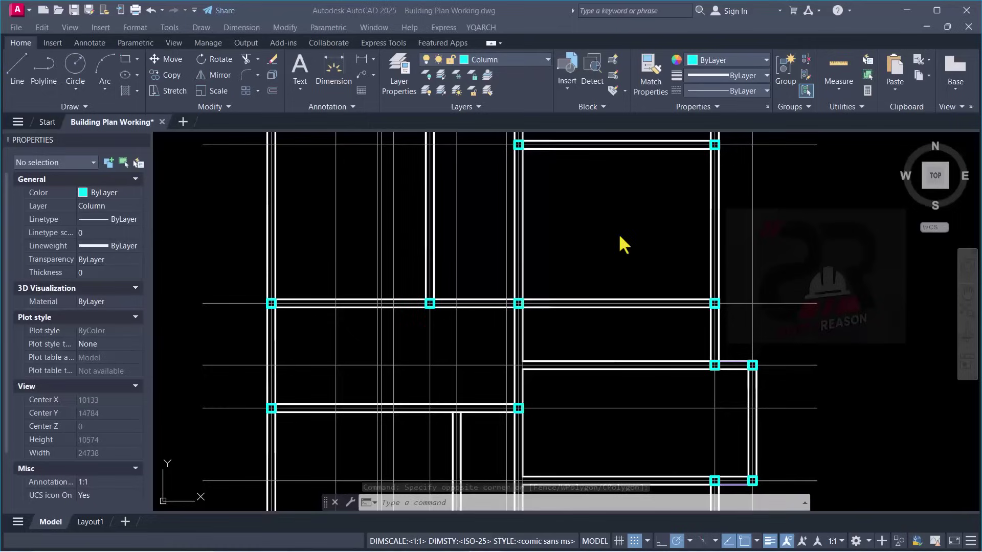
{"action": "scroll", "coordinate": [619, 233], "scroll_direction": "down", "scroll_amount": 5}
{"action": "scroll", "coordinate": [622, 245], "scroll_direction": "up", "scroll_amount": 2}
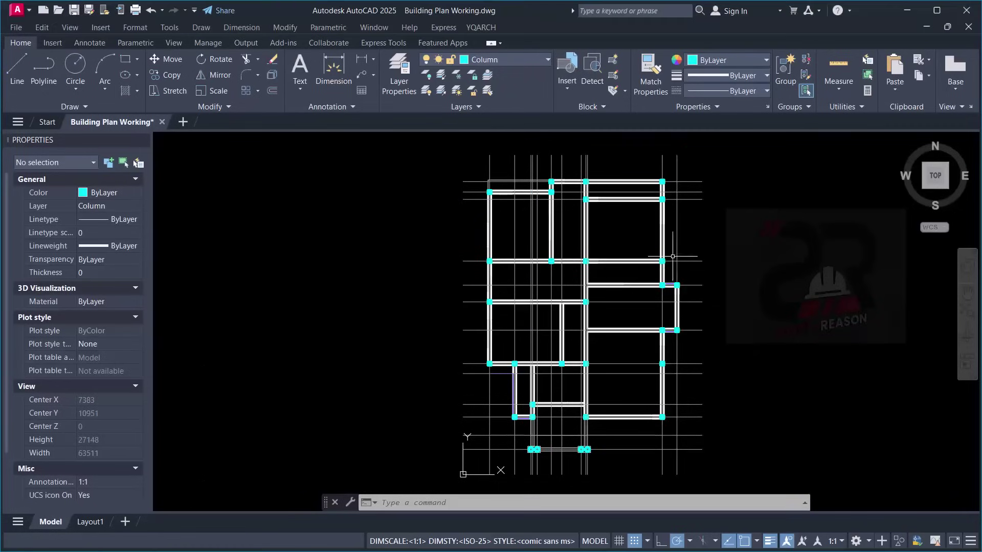
{"action": "scroll", "coordinate": [599, 231], "scroll_direction": "down", "scroll_amount": 3}
{"action": "scroll", "coordinate": [685, 268], "scroll_direction": "up", "scroll_amount": 6}
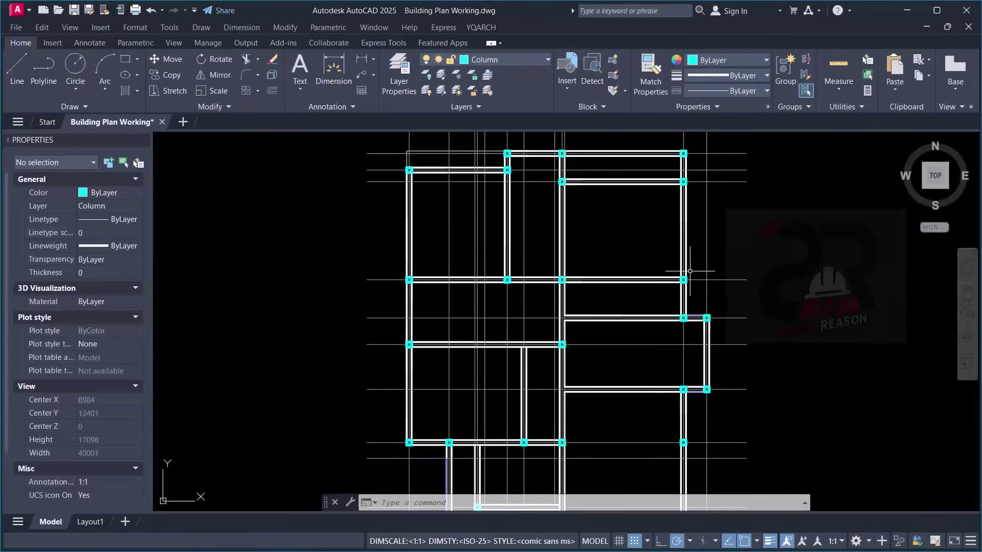
{"action": "scroll", "coordinate": [585, 218], "scroll_direction": "down", "scroll_amount": 3}
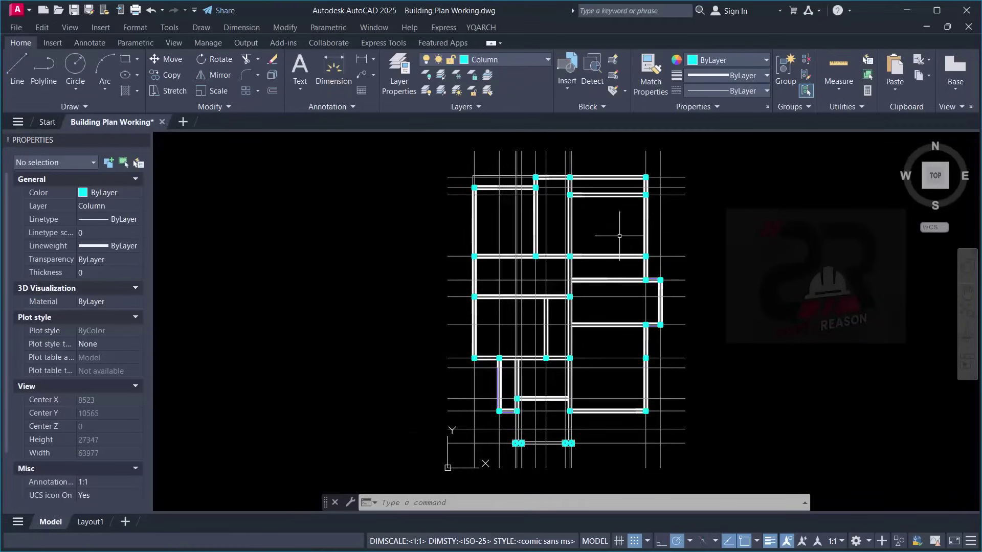
{"action": "scroll", "coordinate": [597, 227], "scroll_direction": "down", "scroll_amount": 3}
{"action": "scroll", "coordinate": [594, 241], "scroll_direction": "up", "scroll_amount": 4}
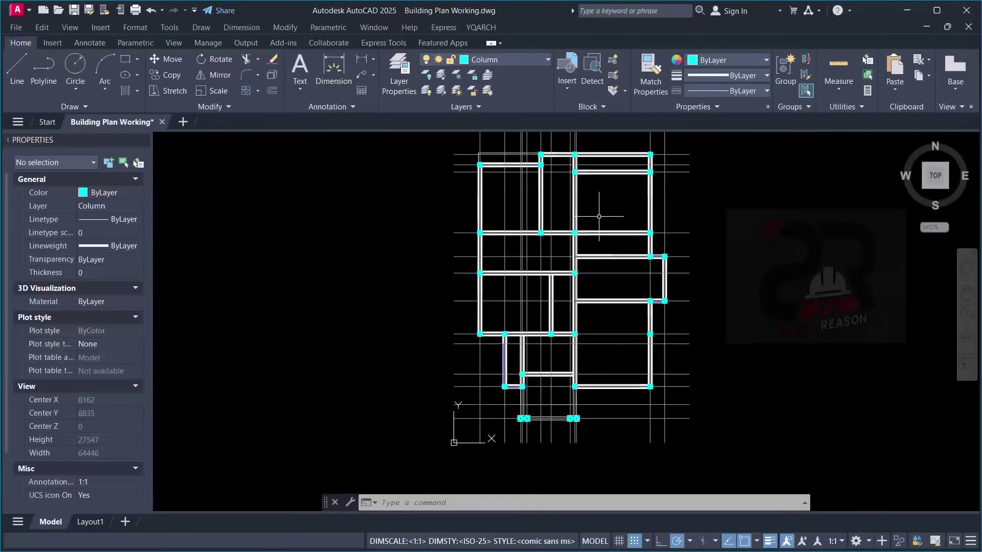
{"action": "scroll", "coordinate": [572, 219], "scroll_direction": "down", "scroll_amount": 3}
{"action": "scroll", "coordinate": [594, 173], "scroll_direction": "up", "scroll_amount": 5}
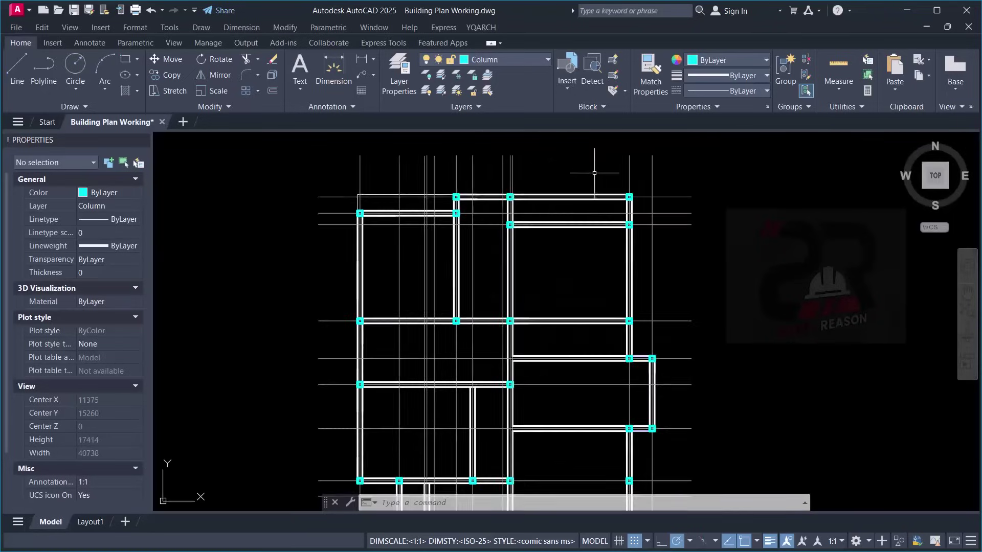
{"action": "scroll", "coordinate": [594, 173], "scroll_direction": "down", "scroll_amount": 2}
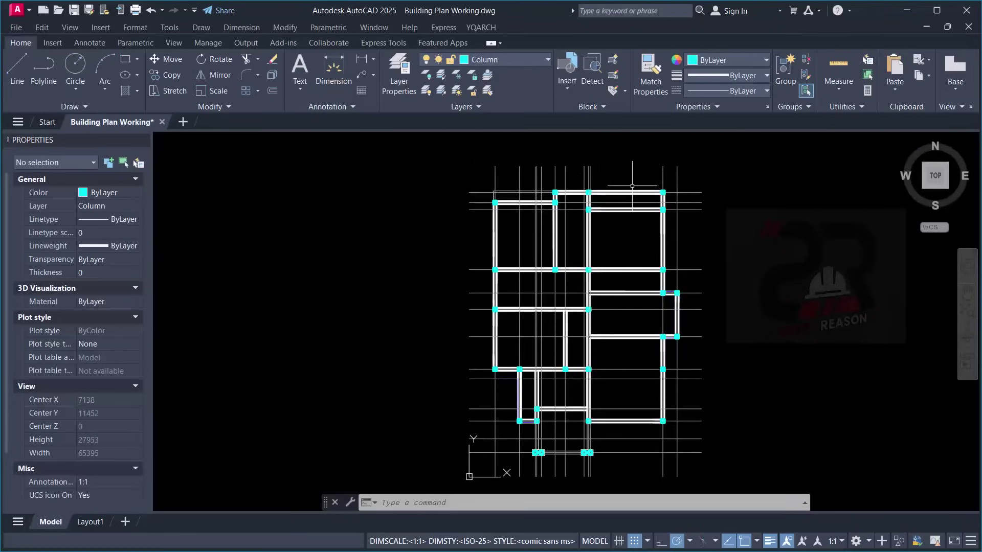
{"action": "left_click", "coordinate": [631, 237]}
{"action": "scroll", "coordinate": [600, 171], "scroll_direction": "up", "scroll_amount": 4}
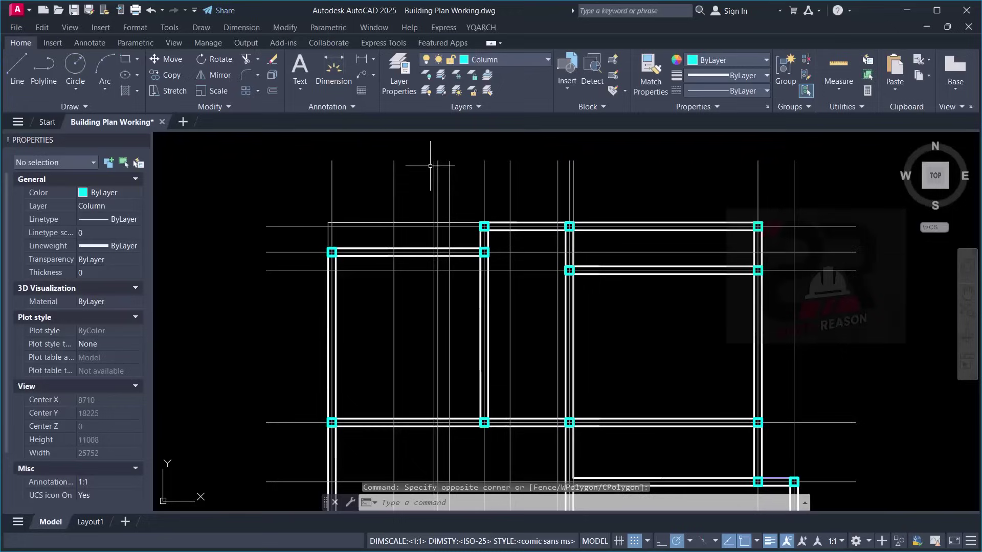
{"action": "left_click", "coordinate": [270, 172]}
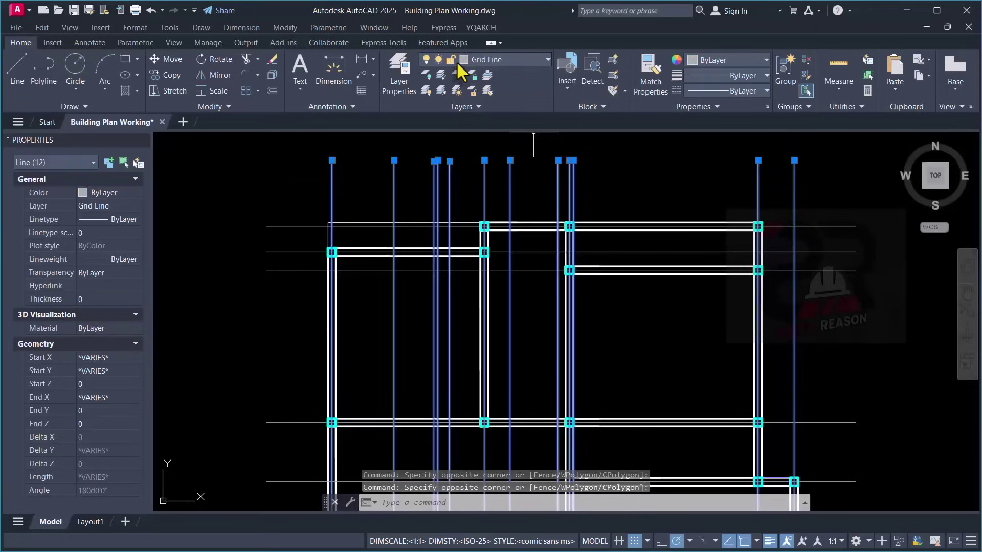
{"action": "key", "text": "Escape"}
{"action": "scroll", "coordinate": [333, 249], "scroll_direction": "up", "scroll_amount": 4}
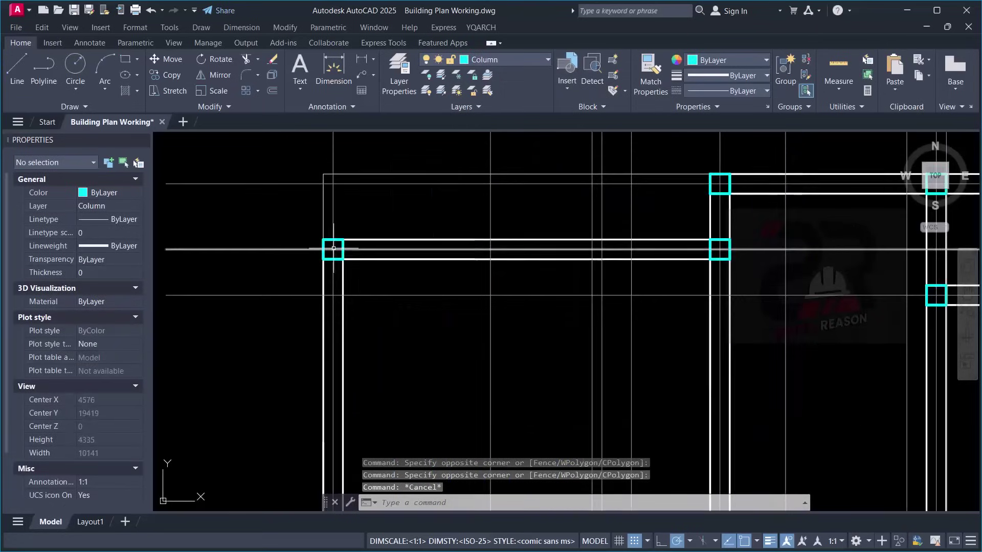
{"action": "scroll", "coordinate": [333, 249], "scroll_direction": "up", "scroll_amount": 4}
{"action": "left_click", "coordinate": [317, 271]}
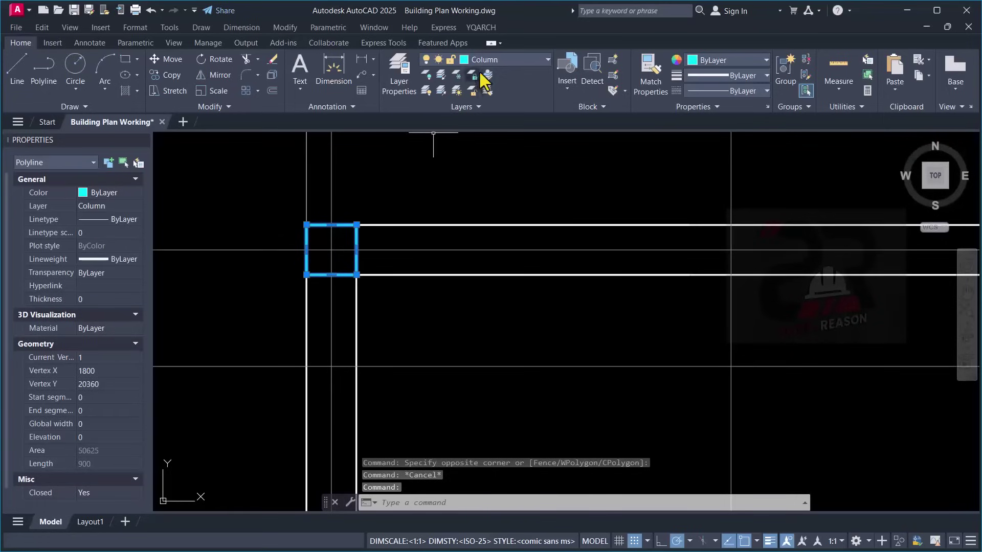
{"action": "scroll", "coordinate": [481, 153], "scroll_direction": "down", "scroll_amount": 5}
{"action": "key", "text": "Escape"}
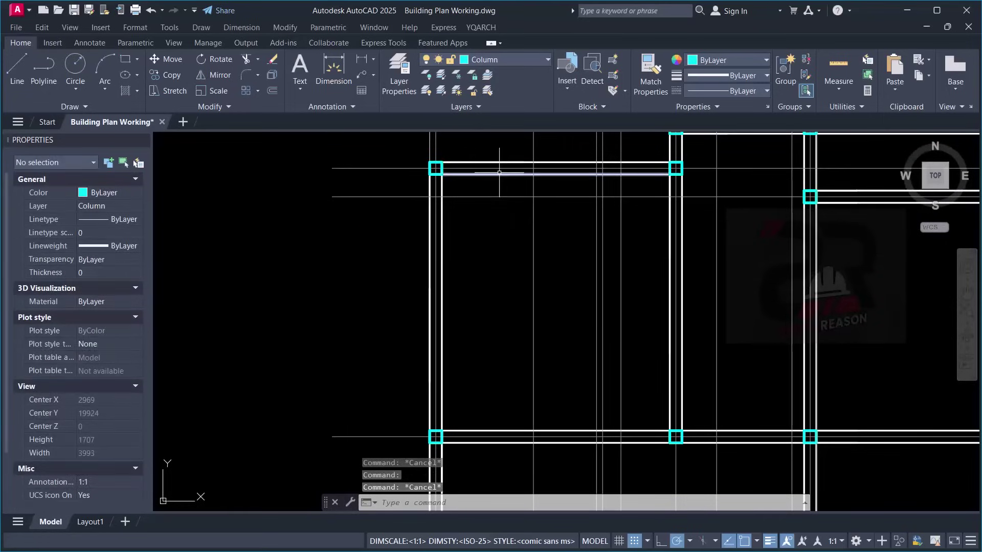
{"action": "left_click", "coordinate": [499, 173]}
{"action": "key", "text": "Escape"}
{"action": "scroll", "coordinate": [526, 260], "scroll_direction": "down", "scroll_amount": 13}
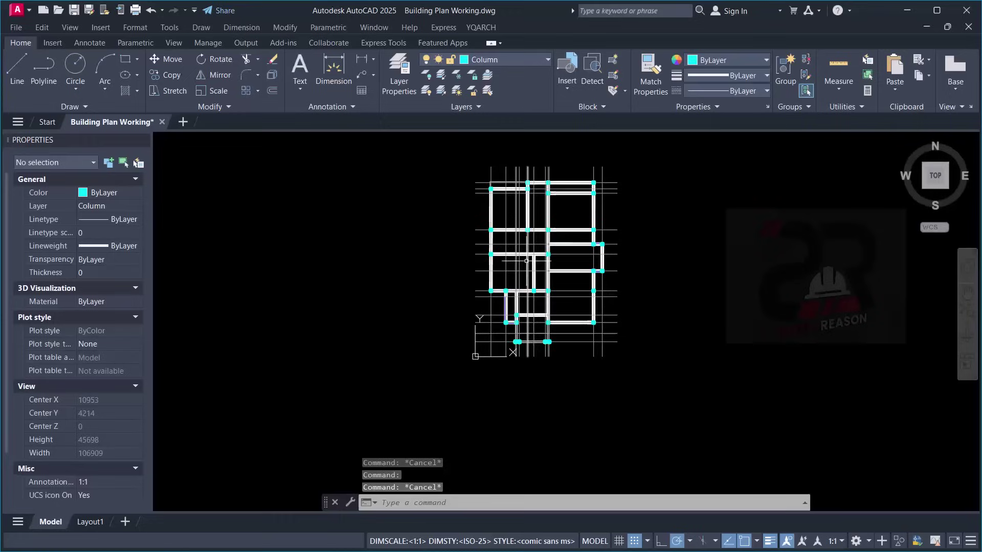
{"action": "scroll", "coordinate": [526, 261], "scroll_direction": "up", "scroll_amount": 5}
{"action": "scroll", "coordinate": [607, 263], "scroll_direction": "down", "scroll_amount": 5}
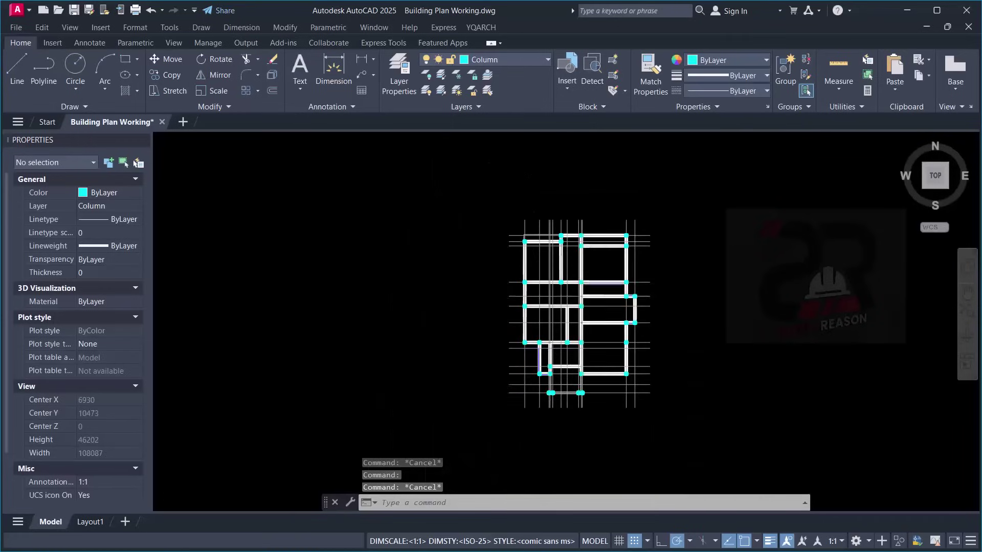
{"action": "scroll", "coordinate": [597, 267], "scroll_direction": "up", "scroll_amount": 4}
{"action": "left_click", "coordinate": [596, 267]}
{"action": "scroll", "coordinate": [583, 252], "scroll_direction": "down", "scroll_amount": 4}
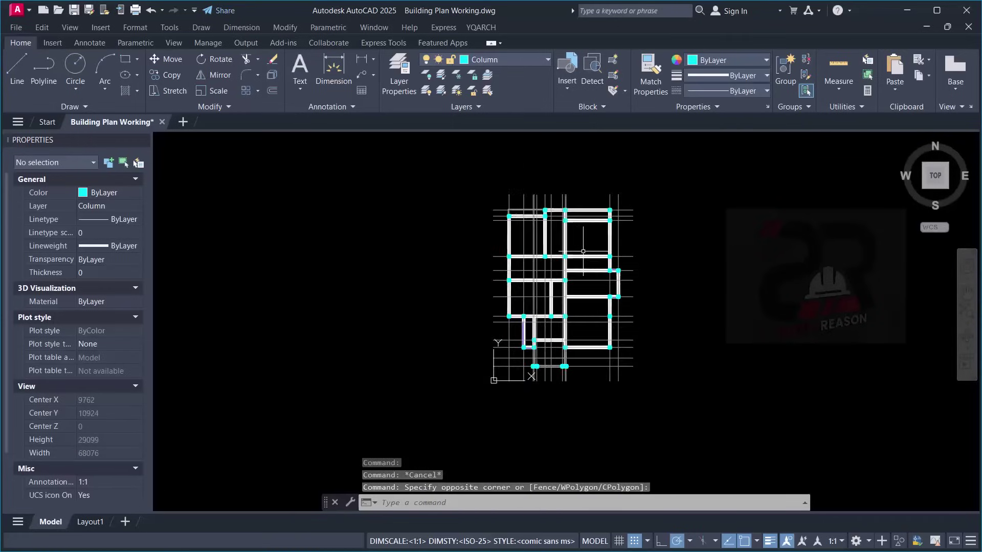
{"action": "scroll", "coordinate": [585, 247], "scroll_direction": "up", "scroll_amount": 4}
{"action": "scroll", "coordinate": [593, 246], "scroll_direction": "down", "scroll_amount": 4}
{"action": "left_click", "coordinate": [661, 220]}
{"action": "left_click", "coordinate": [619, 240]}
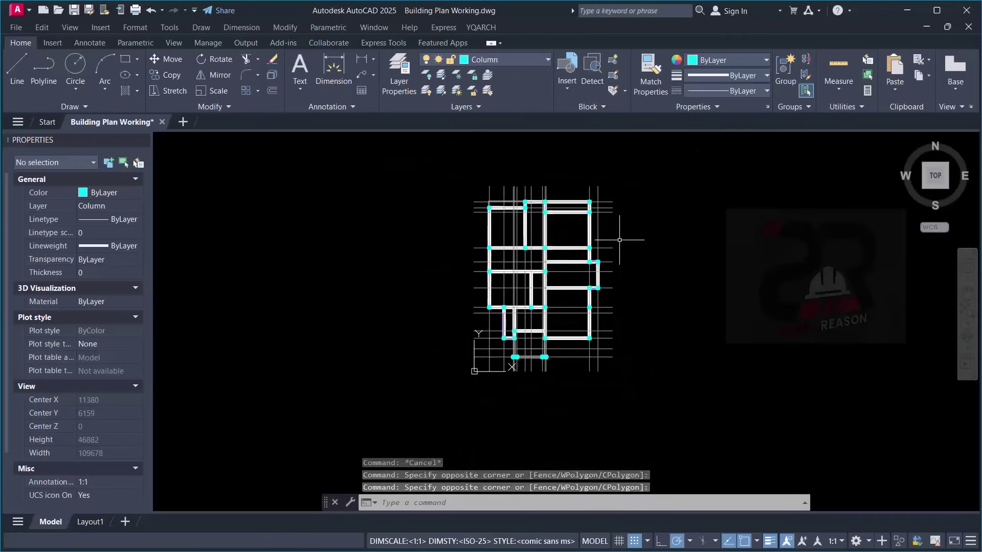
{"action": "scroll", "coordinate": [570, 230], "scroll_direction": "up", "scroll_amount": 4}
{"action": "scroll", "coordinate": [588, 225], "scroll_direction": "down", "scroll_amount": 4}
{"action": "scroll", "coordinate": [573, 222], "scroll_direction": "up", "scroll_amount": 2}
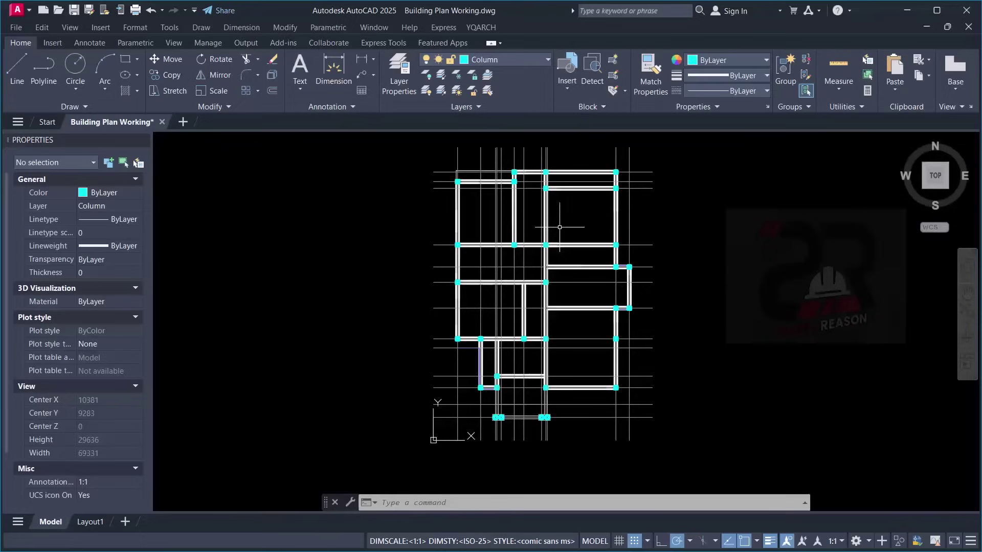
{"action": "scroll", "coordinate": [568, 219], "scroll_direction": "up", "scroll_amount": 2}
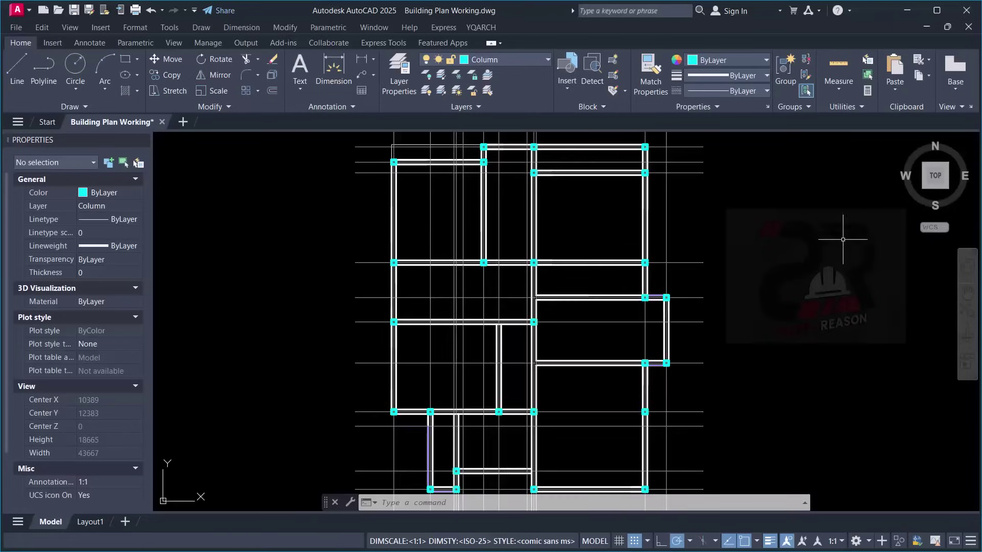
{"action": "left_click", "coordinate": [745, 225]}
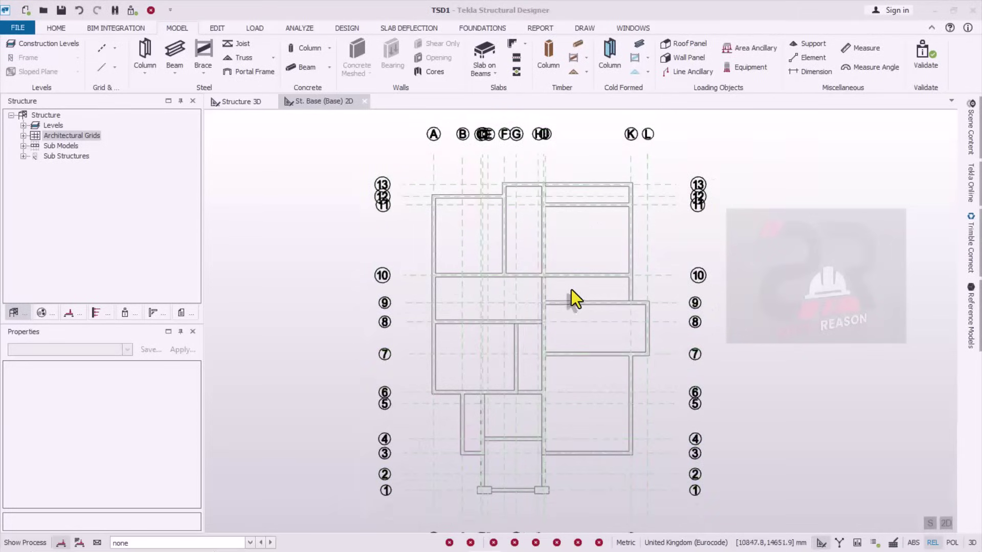
Start a new model from the File menu, then back out of saving TSD1.
{"action": "left_click", "coordinate": [18, 26]}
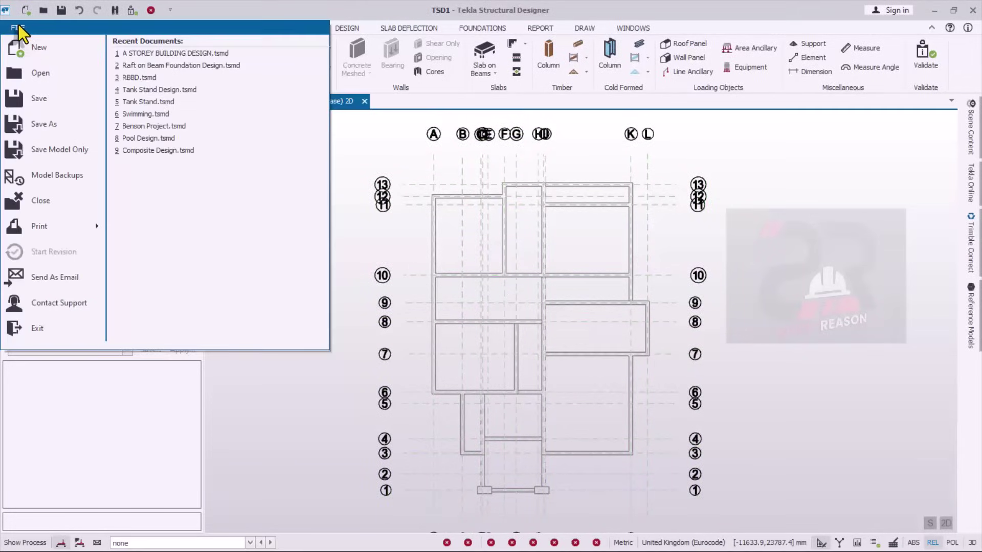
{"action": "left_click", "coordinate": [30, 50]}
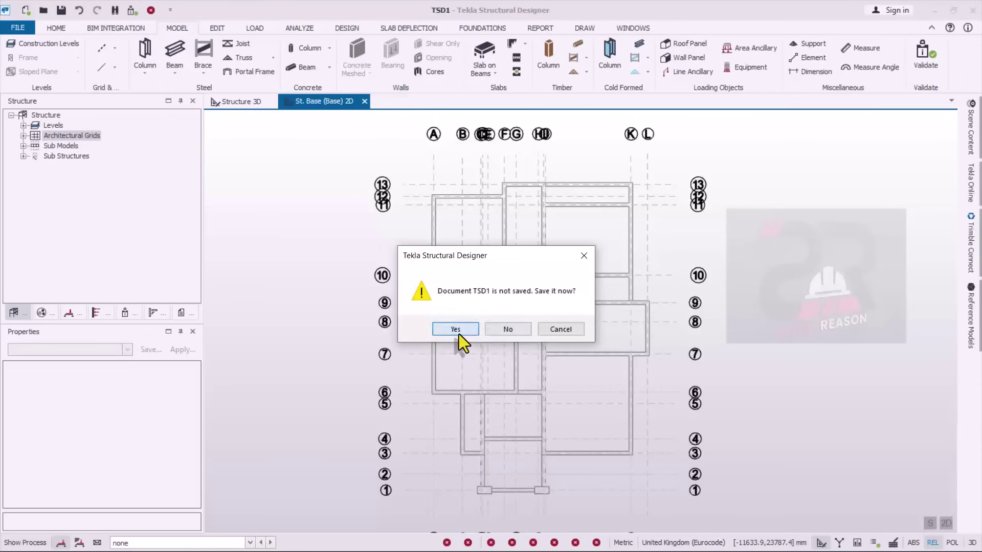
{"action": "left_click", "coordinate": [459, 331]}
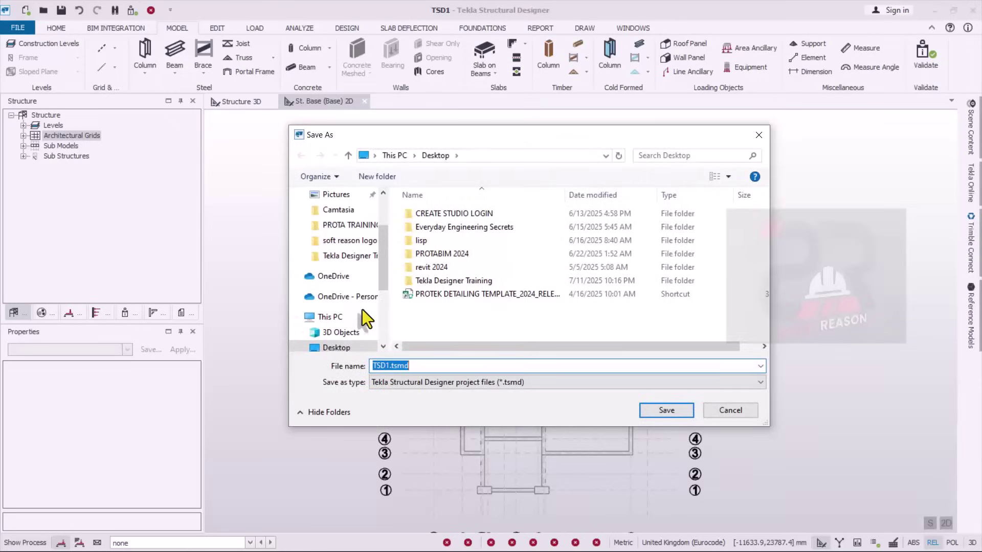
{"action": "left_click", "coordinate": [751, 417]}
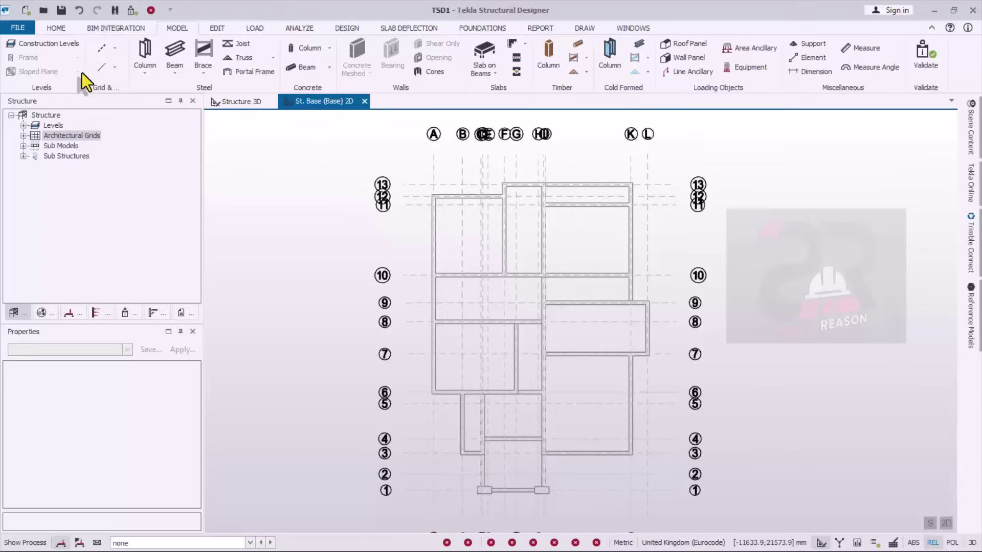
Create the new blank model TSD2, discarding the unsaved changes to TSD1.
{"action": "left_click", "coordinate": [13, 25]}
{"action": "left_click", "coordinate": [33, 47]}
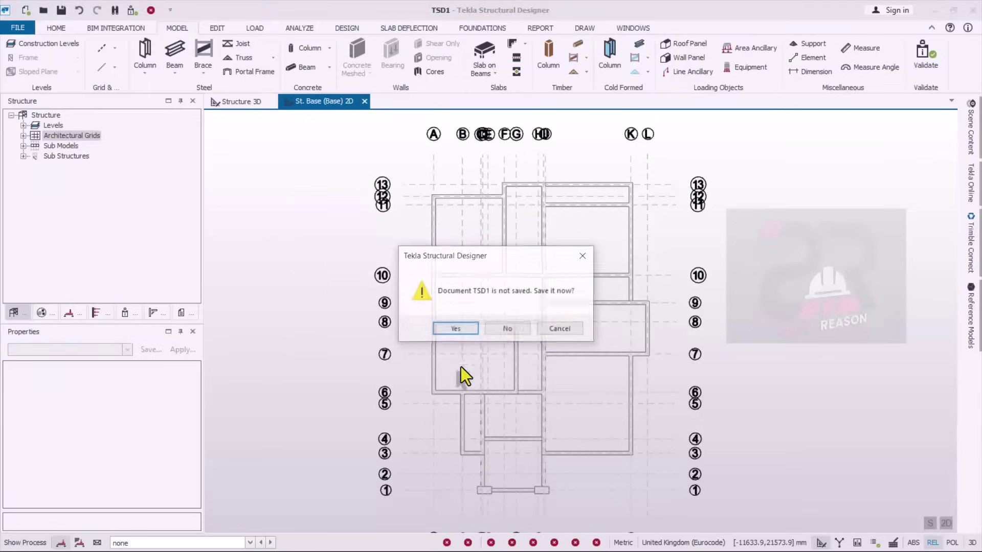
{"action": "left_click", "coordinate": [504, 329]}
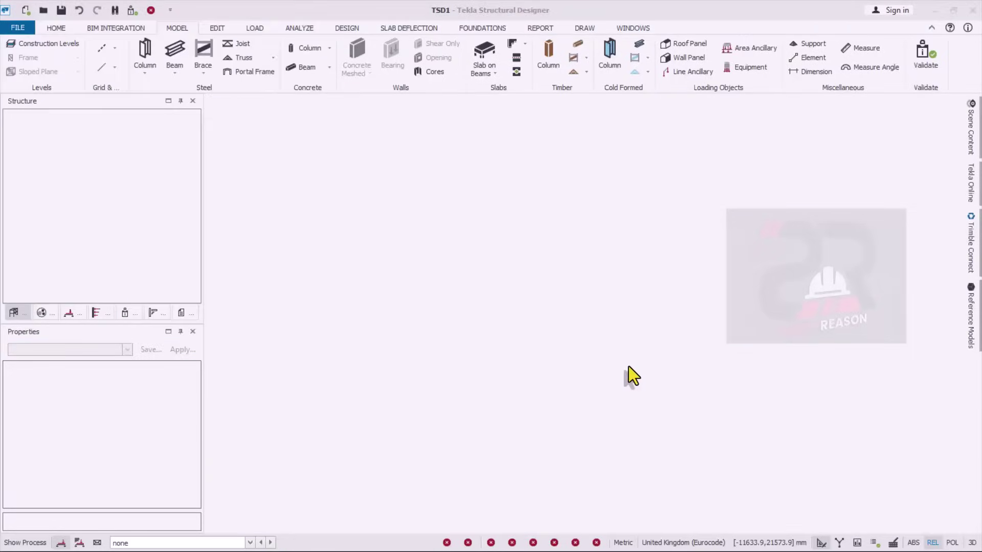
{"action": "left_click", "coordinate": [11, 46]}
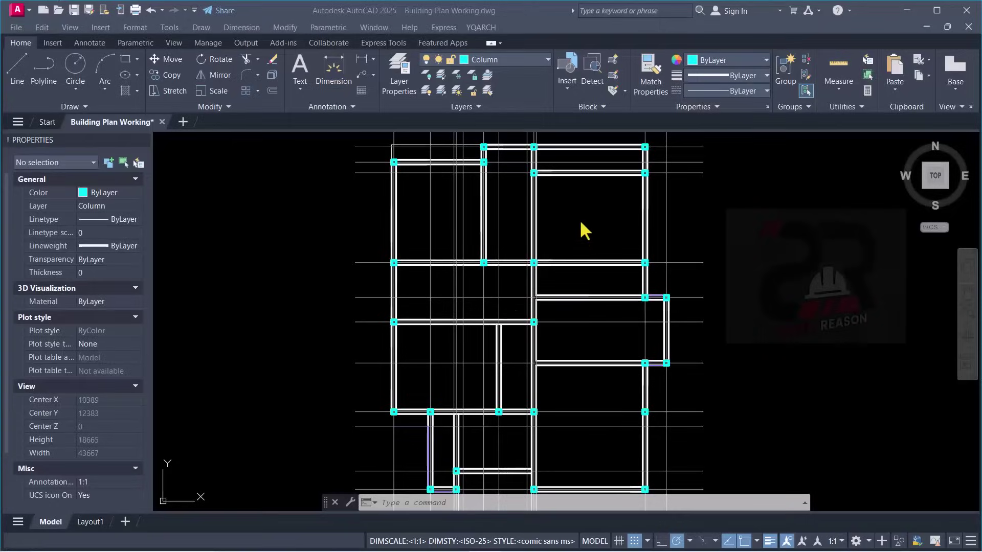
Crossing-select all 168 objects of the zoomed-out plan and enter the W command.
{"action": "scroll", "coordinate": [588, 215], "scroll_direction": "down", "scroll_amount": 3}
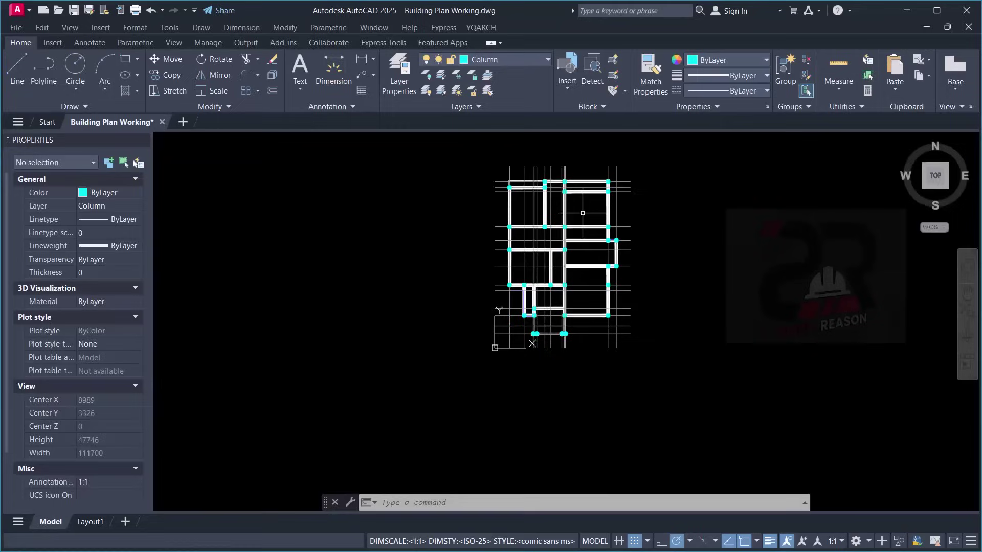
{"action": "scroll", "coordinate": [562, 189], "scroll_direction": "up", "scroll_amount": 1}
{"action": "scroll", "coordinate": [561, 184], "scroll_direction": "down", "scroll_amount": 1}
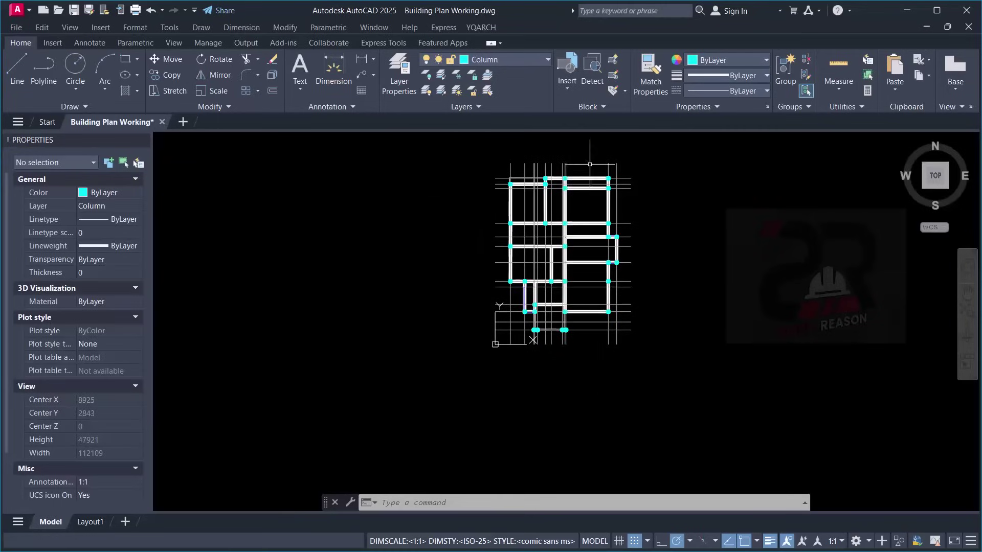
{"action": "scroll", "coordinate": [508, 193], "scroll_direction": "up", "scroll_amount": 2}
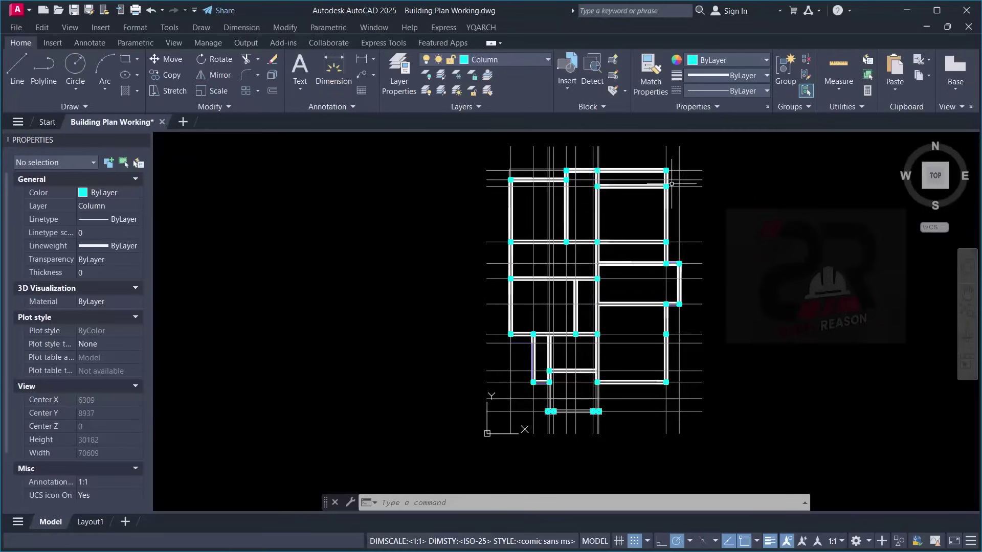
{"action": "scroll", "coordinate": [636, 223], "scroll_direction": "down", "scroll_amount": 3}
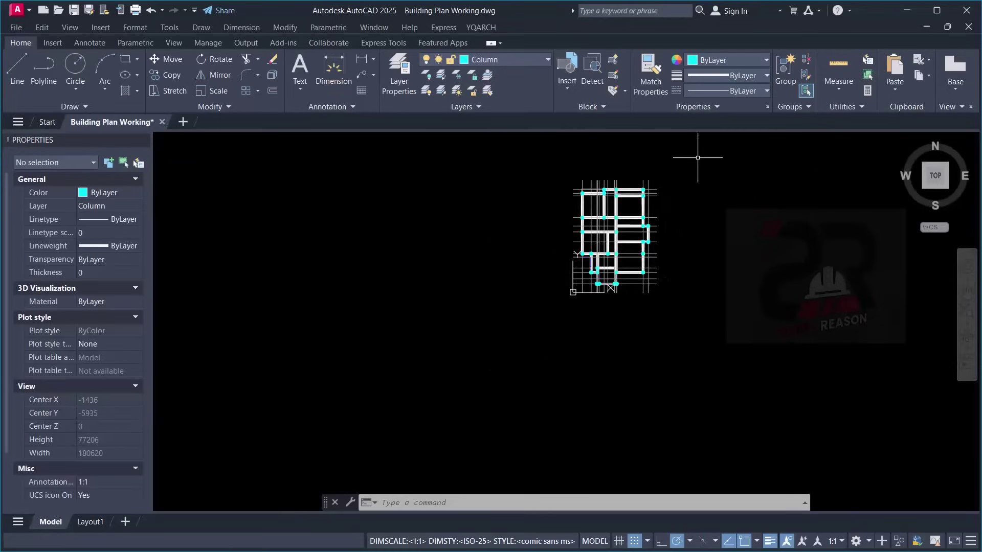
{"action": "left_click", "coordinate": [698, 156]}
{"action": "left_click", "coordinate": [466, 359]}
{"action": "scroll", "coordinate": [589, 199], "scroll_direction": "up", "scroll_amount": 4}
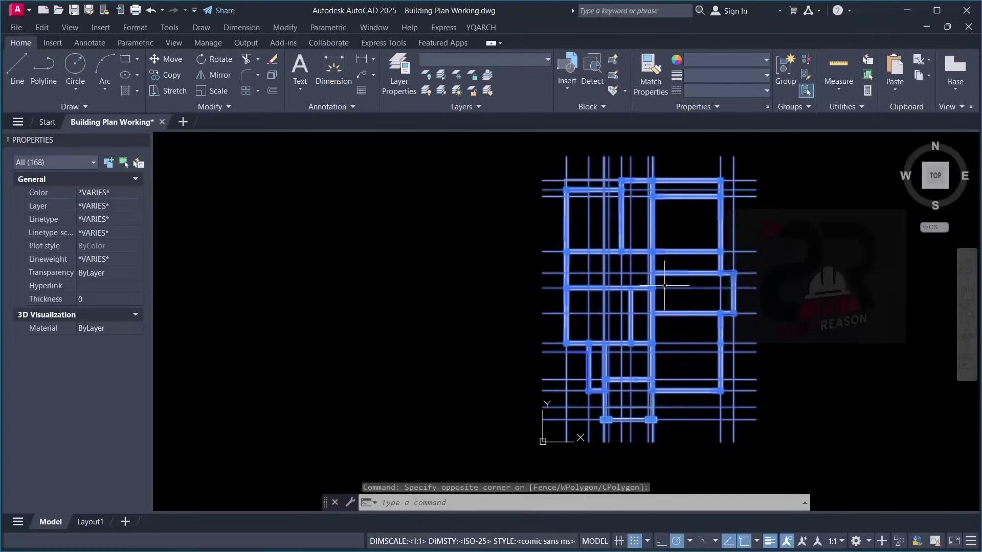
{"action": "type", "text": "W"}
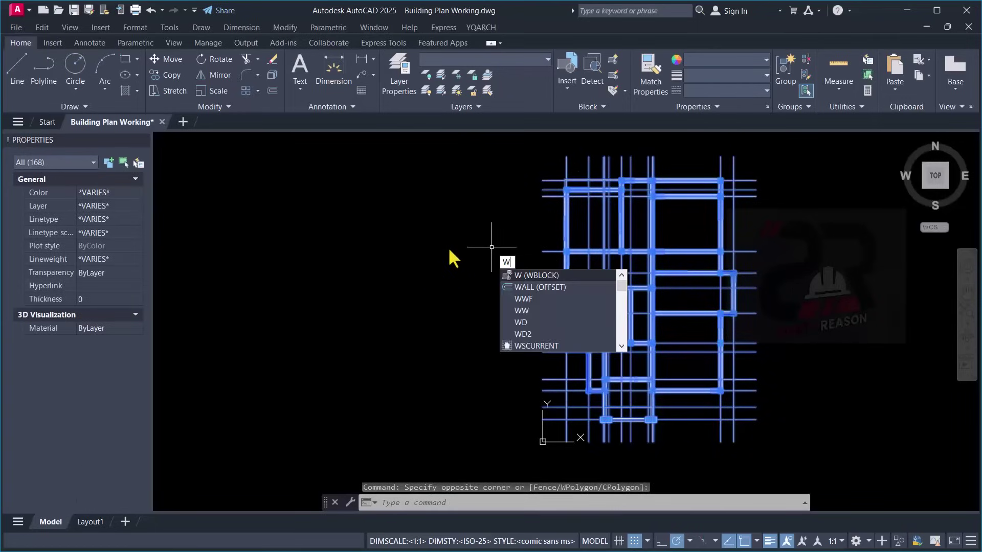
Run WBLOCK on the selection and reposition the Write Block dialog.
{"action": "key", "text": "Return"}
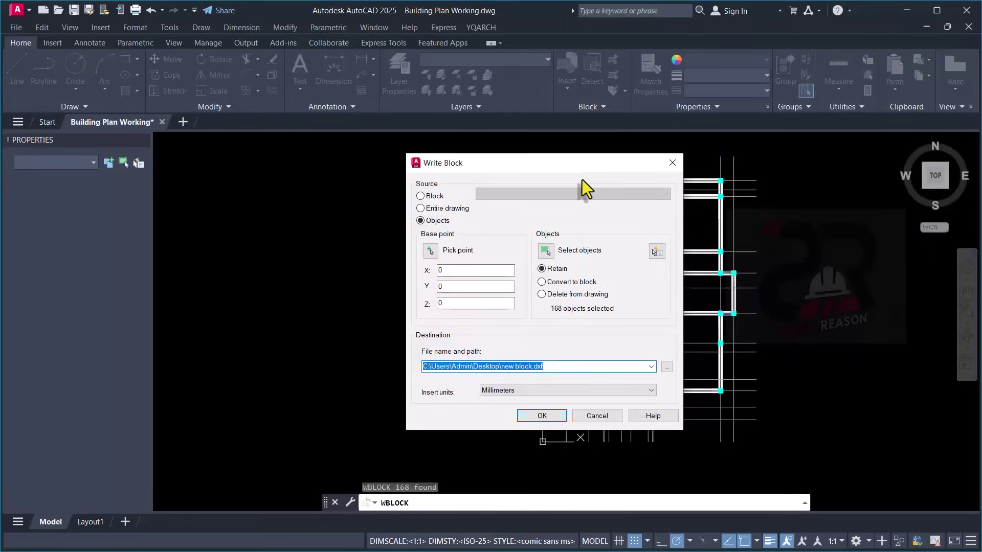
{"action": "left_click_drag", "start_coordinate": [570, 168], "coordinate": [572, 146]}
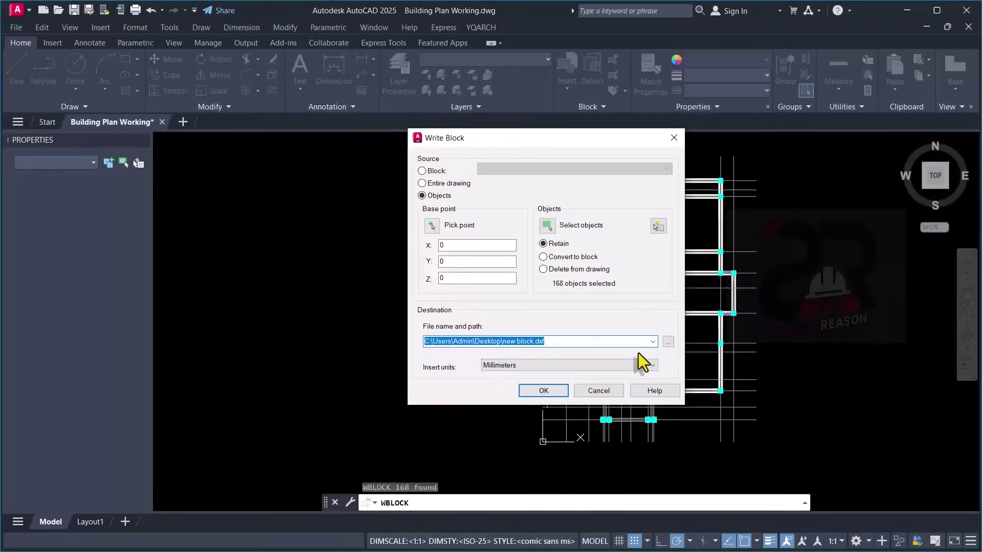
Write the 168 objects to the Desktop as PLAN A.dxf in AutoCAD 2013/LT2013 DXF format.
{"action": "left_click", "coordinate": [668, 342]}
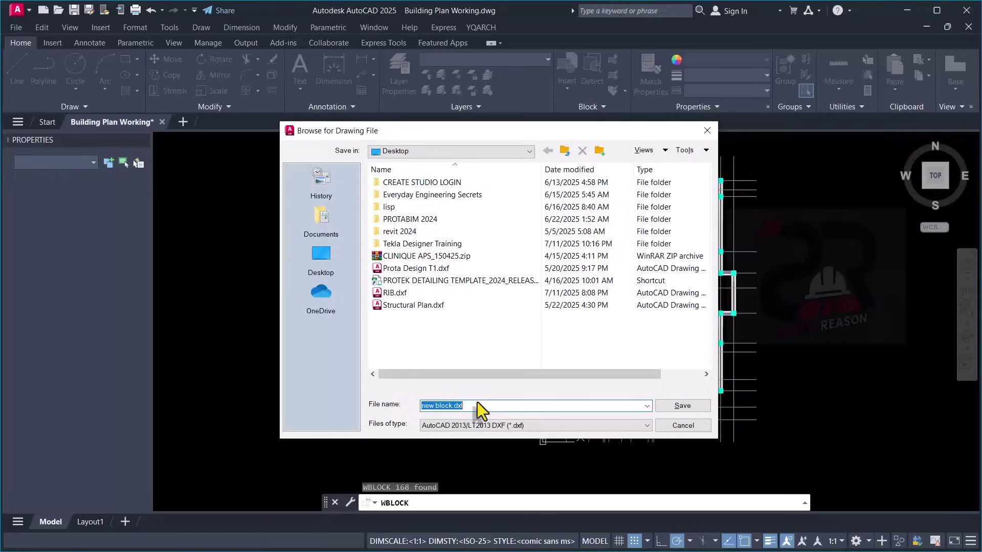
{"action": "type", "text": "PLAN A"}
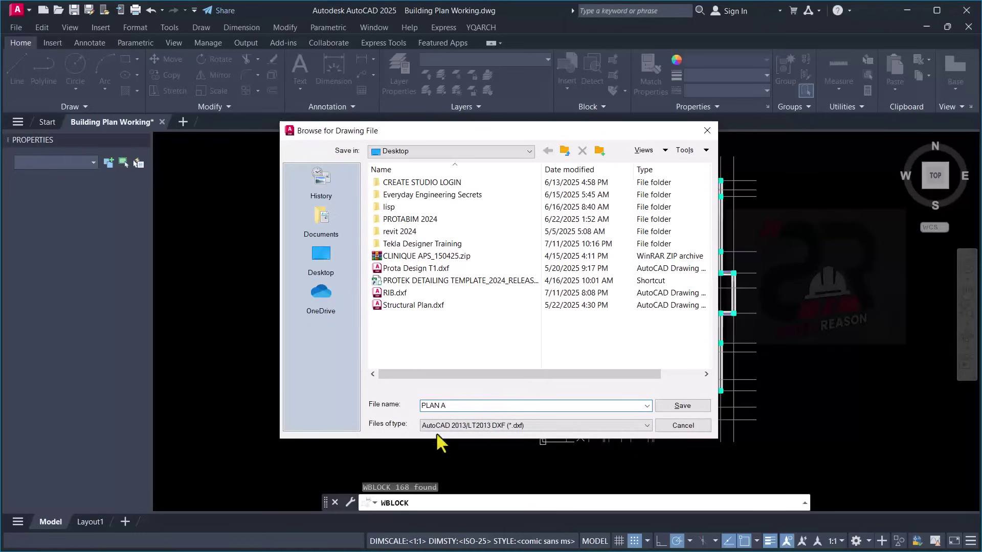
{"action": "left_click", "coordinate": [532, 428]}
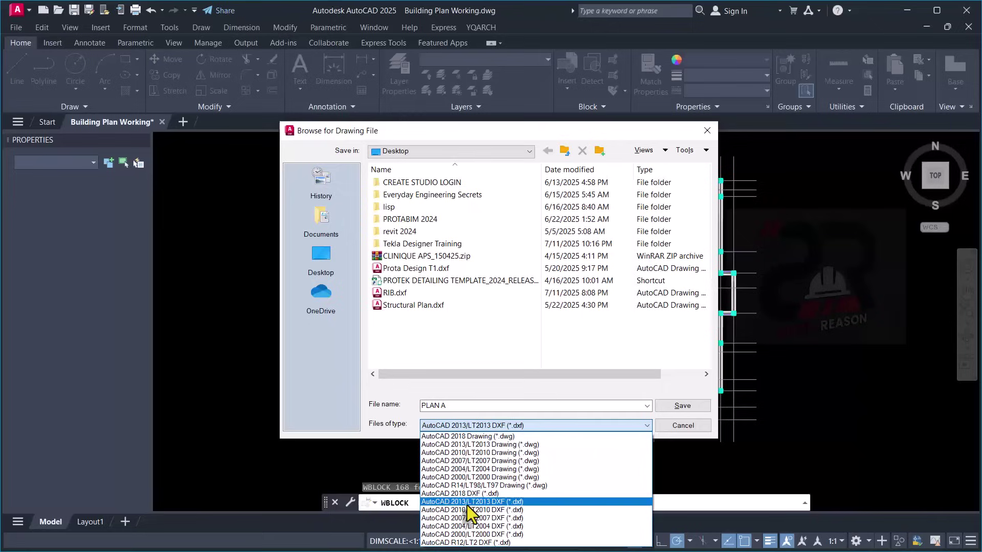
{"action": "left_click", "coordinate": [494, 503]}
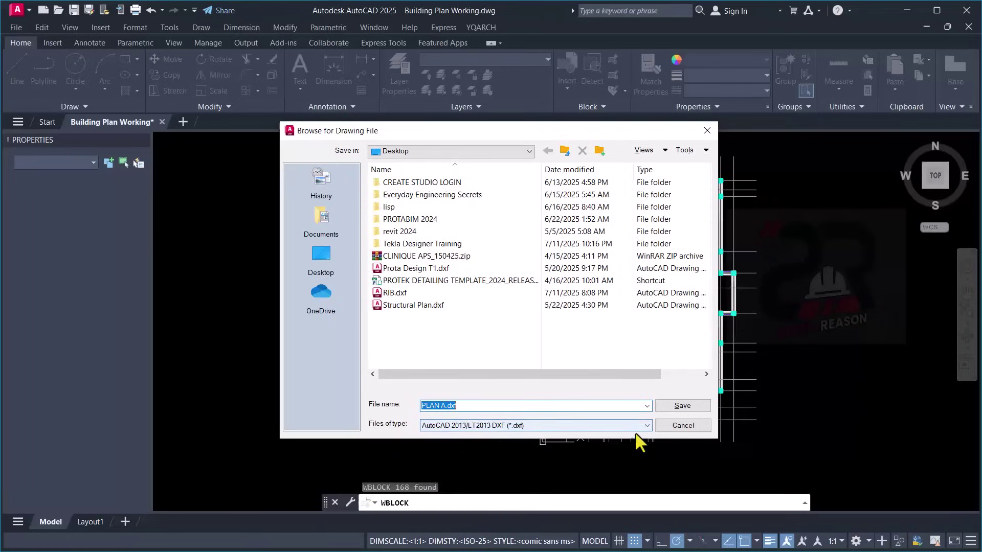
{"action": "left_click", "coordinate": [697, 406]}
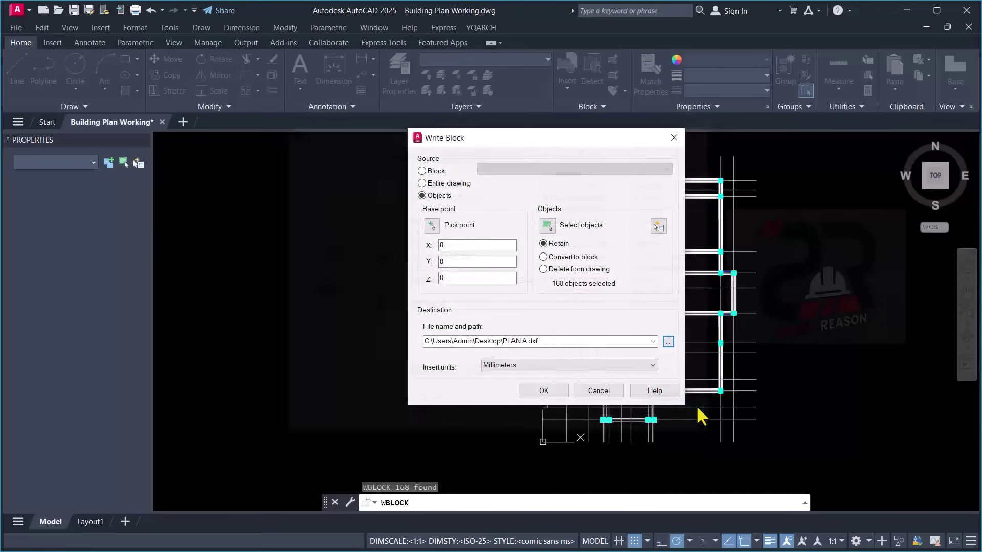
{"action": "left_click", "coordinate": [543, 391]}
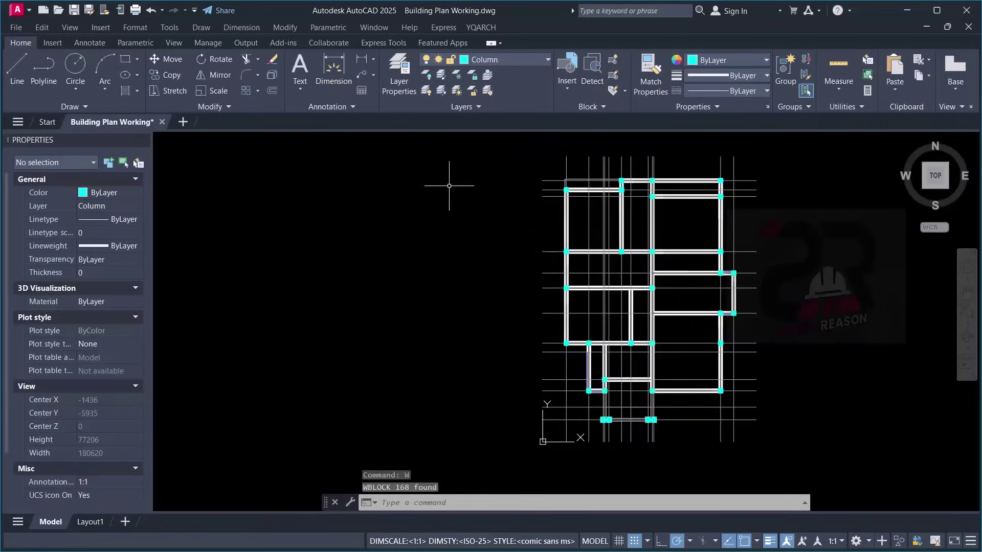
In Tekla, load PLAN A.dxf from the Desktop through MODEL > Grid > Import DXF.
{"action": "scroll", "coordinate": [480, 230], "scroll_direction": "down", "scroll_amount": 4}
{"action": "scroll", "coordinate": [468, 238], "scroll_direction": "up", "scroll_amount": 3}
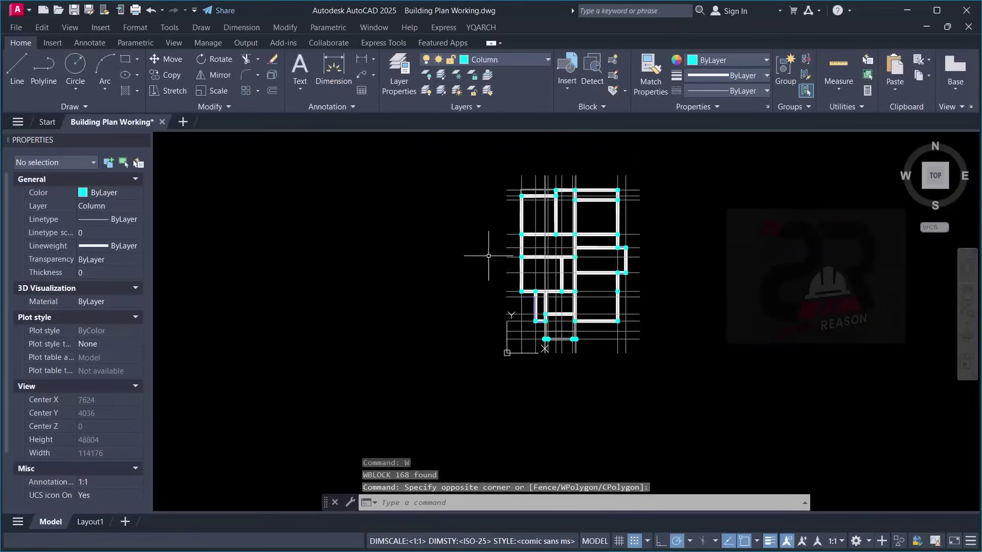
{"action": "key", "text": "alt+Tab"}
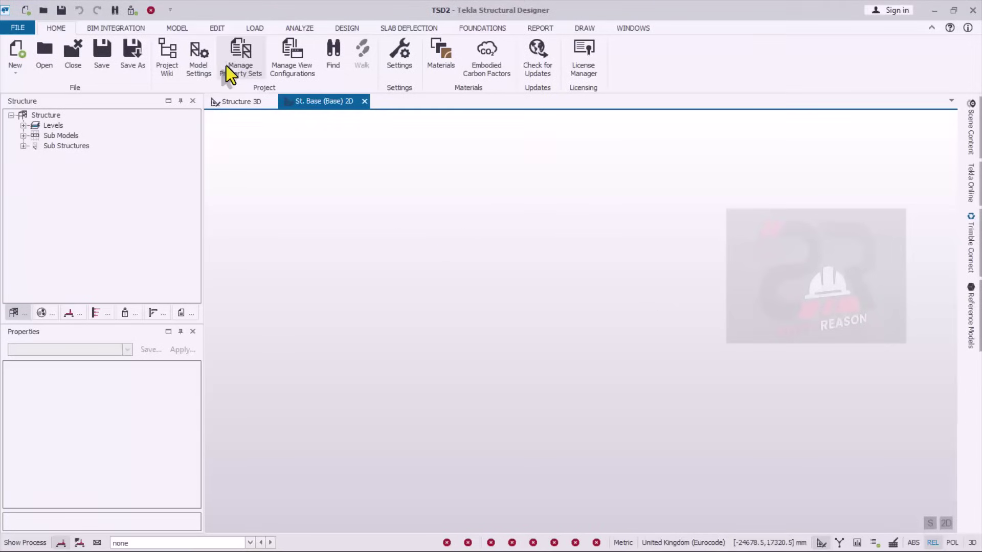
{"action": "left_click", "coordinate": [178, 29]}
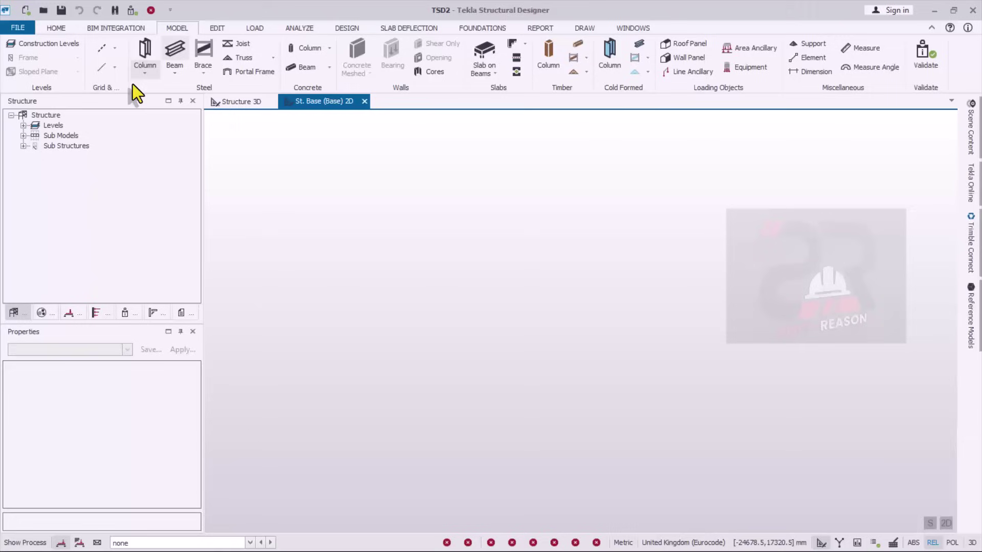
{"action": "left_click", "coordinate": [115, 48]}
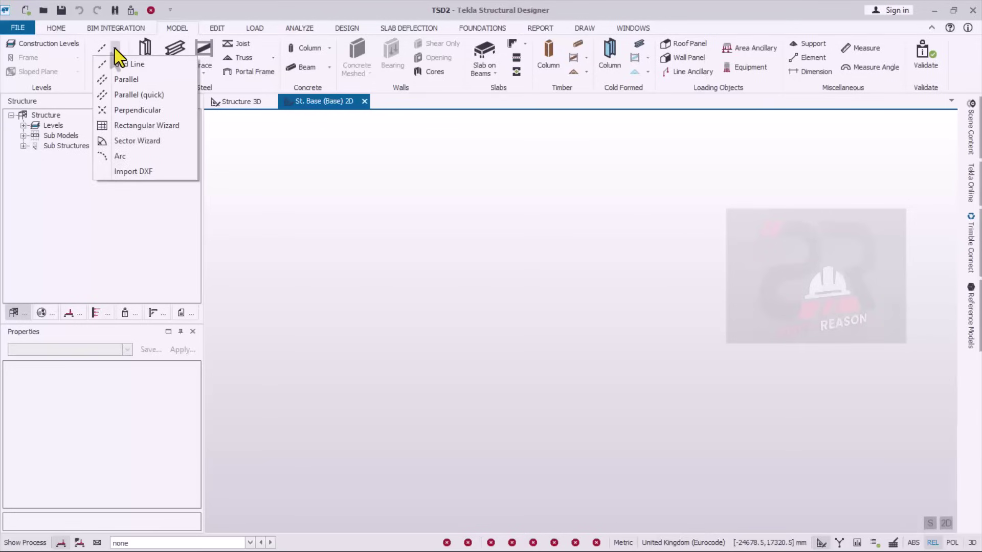
{"action": "left_click", "coordinate": [141, 176]}
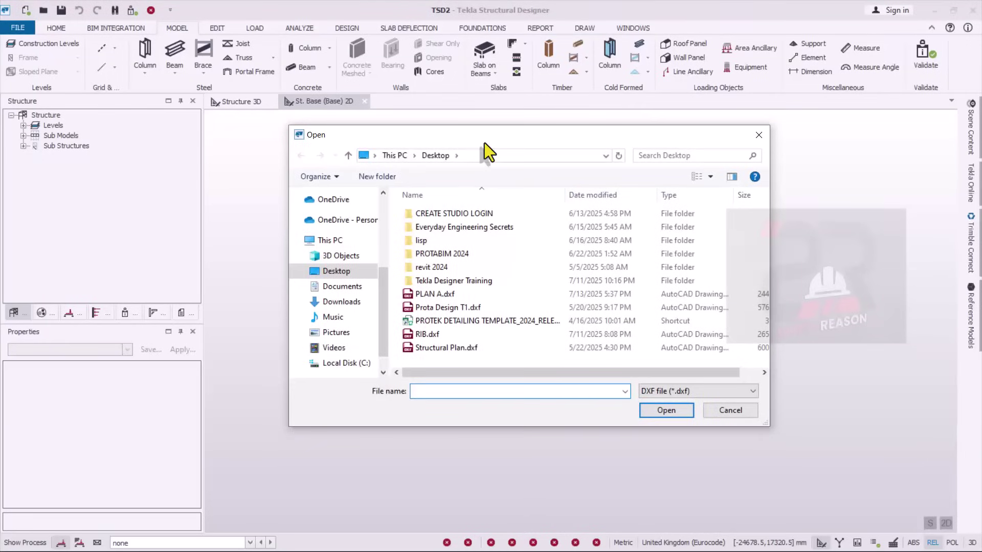
{"action": "left_click_drag", "start_coordinate": [484, 142], "coordinate": [502, 124]}
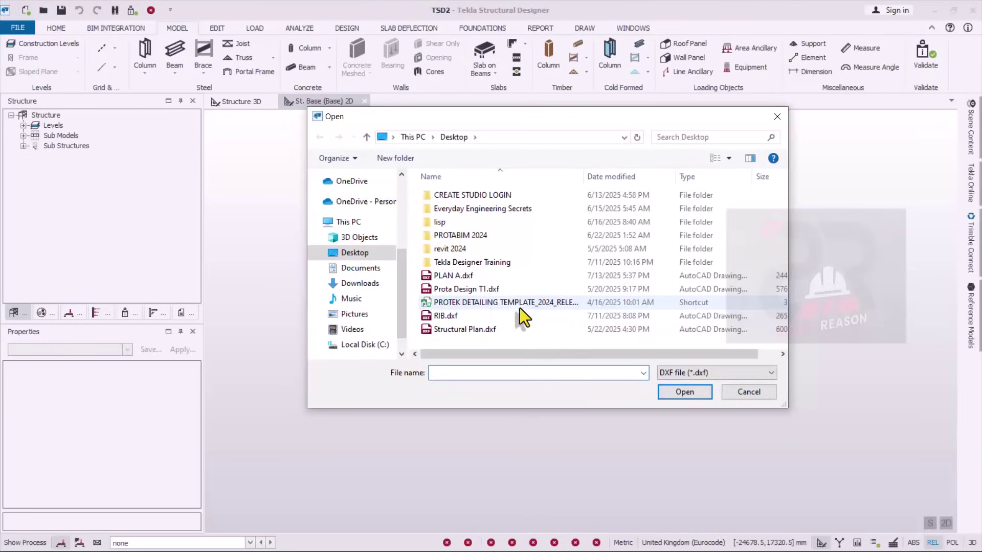
{"action": "left_click", "coordinate": [444, 277]}
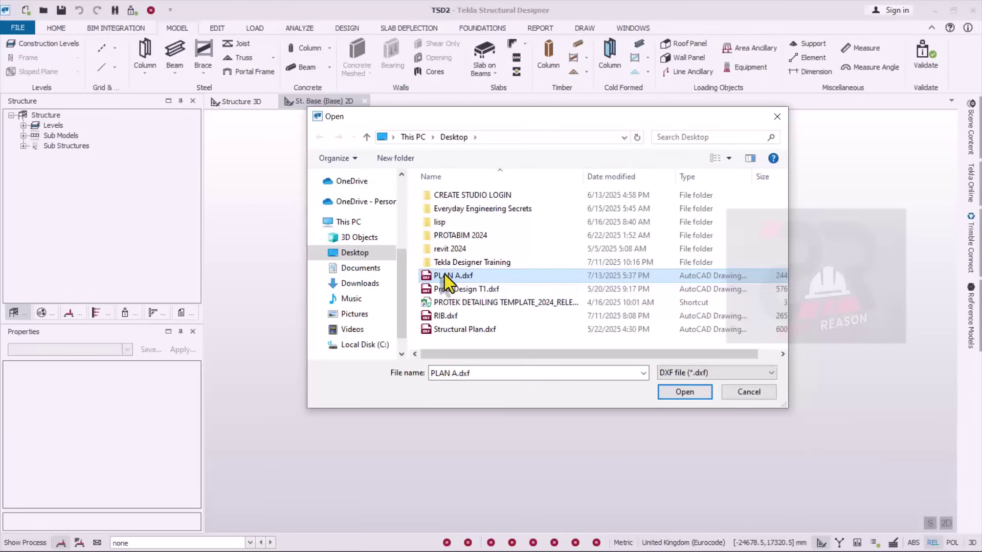
{"action": "left_click", "coordinate": [684, 392]}
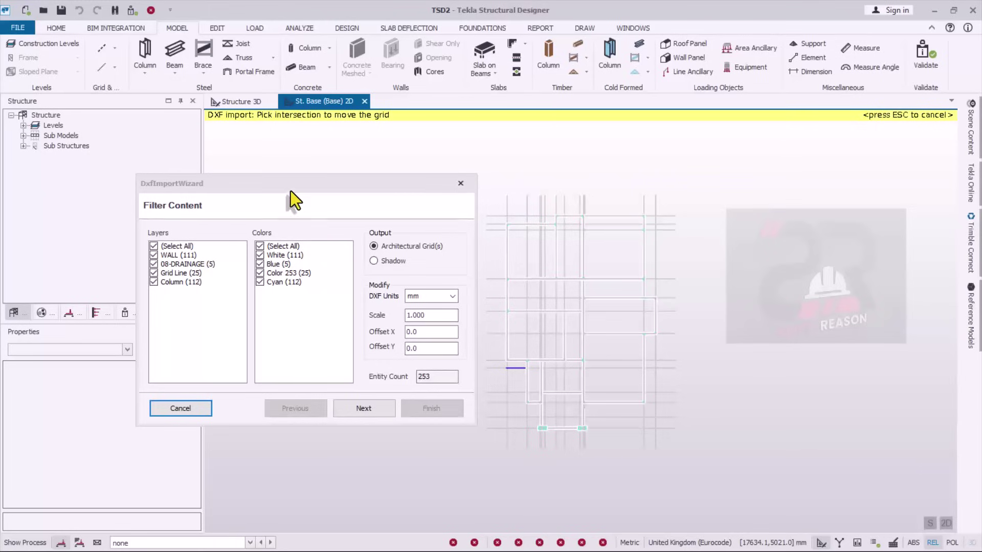
Import only the Grid Line layer, in mm, as architectural grids created by layer.
{"action": "left_click_drag", "start_coordinate": [290, 191], "coordinate": [494, 219]}
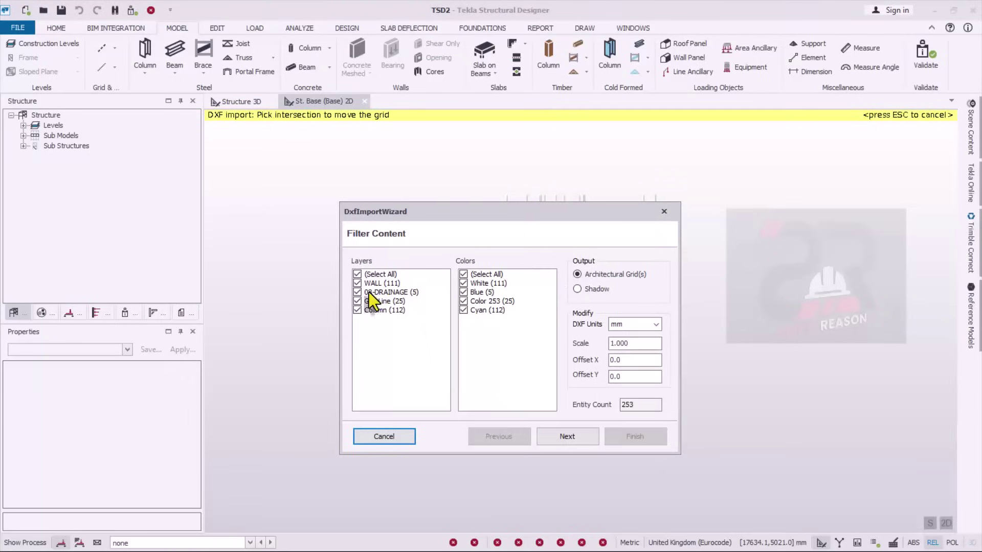
{"action": "left_click", "coordinate": [357, 275]}
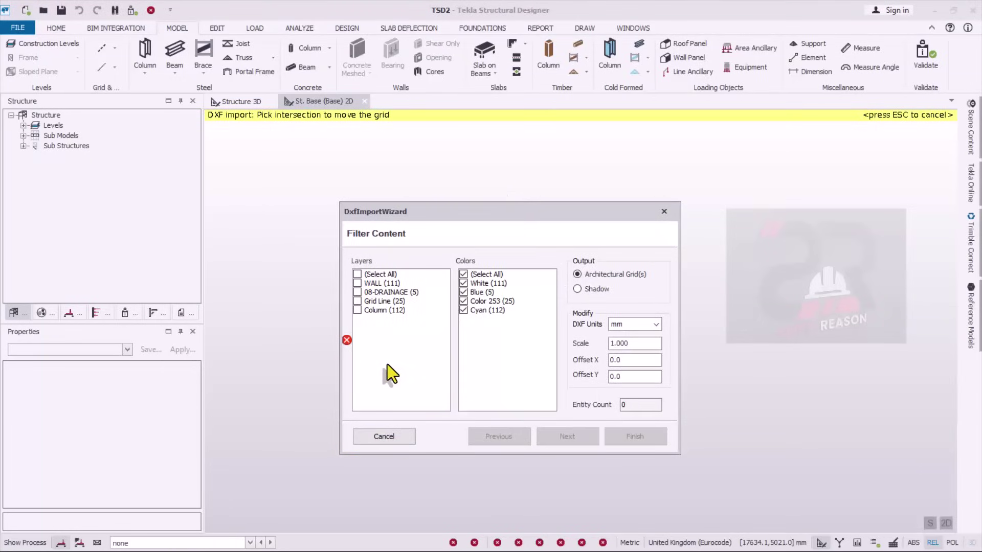
{"action": "left_click", "coordinate": [357, 302]}
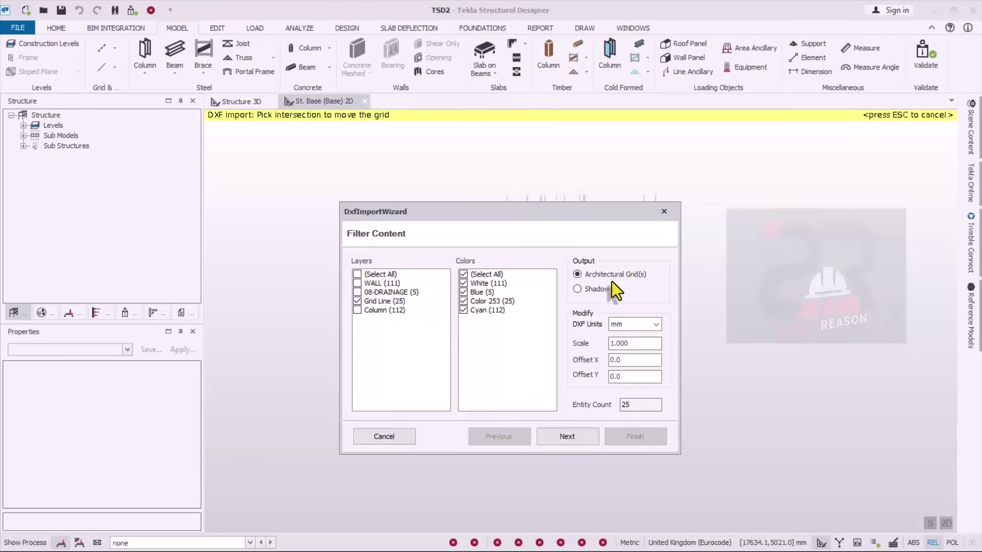
{"action": "left_click", "coordinate": [625, 327]}
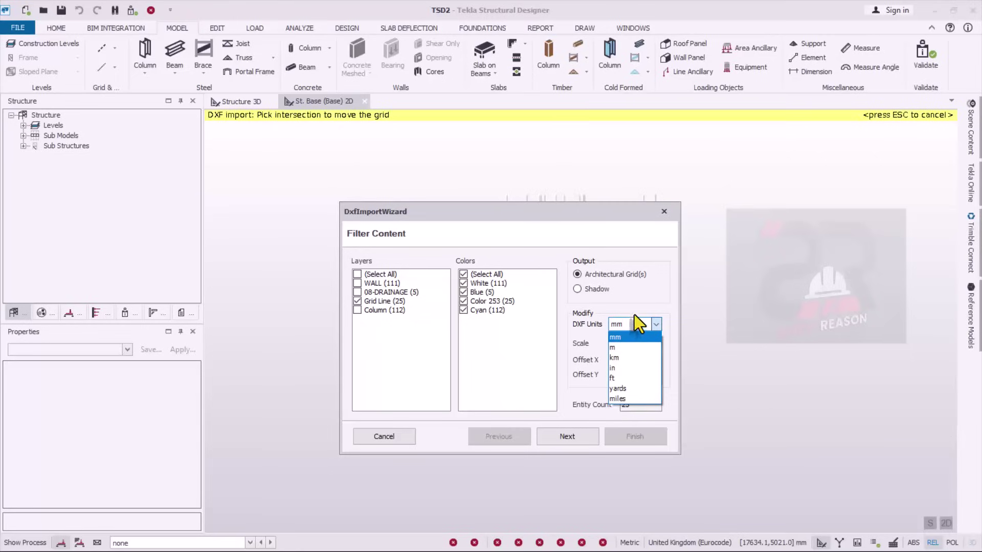
{"action": "left_click", "coordinate": [626, 337]}
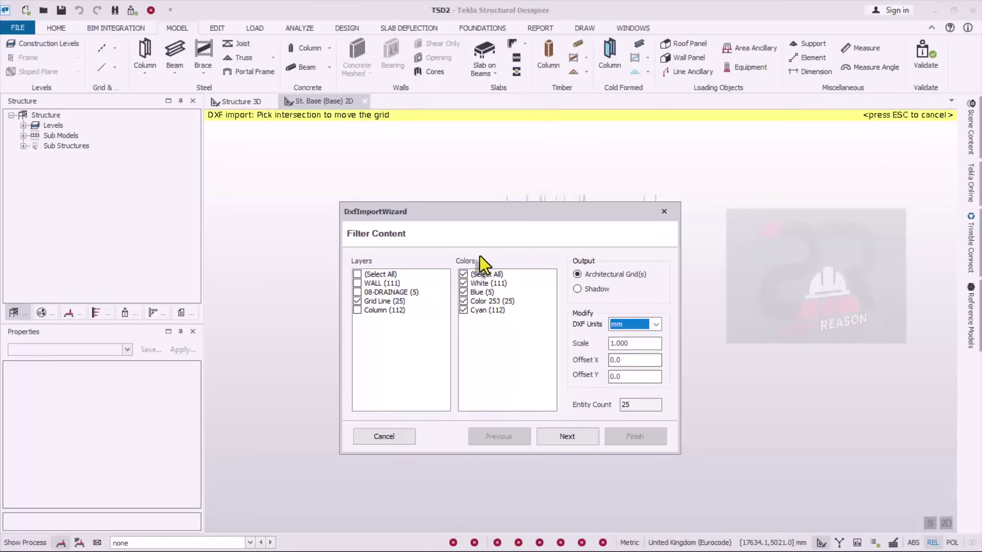
{"action": "left_click", "coordinate": [560, 433]}
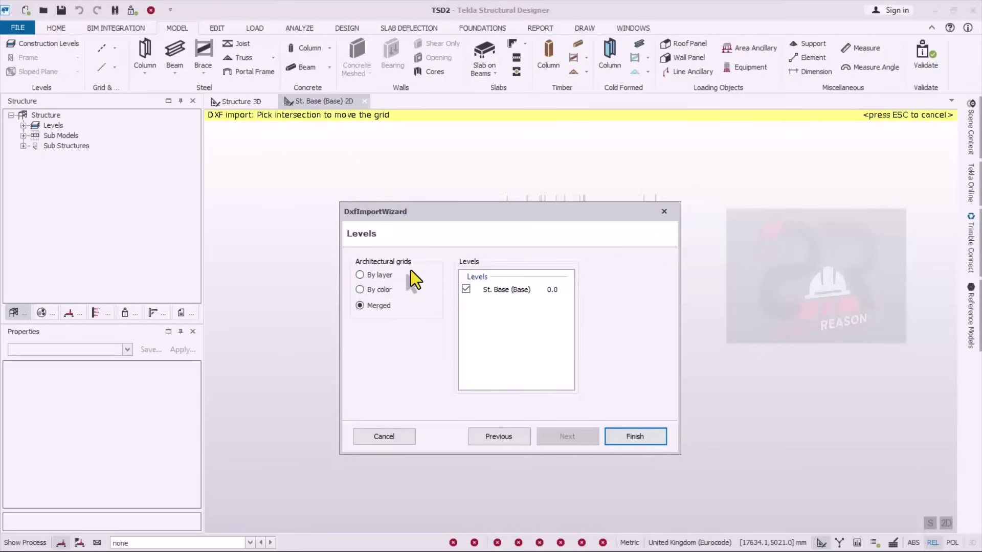
{"action": "left_click", "coordinate": [361, 275]}
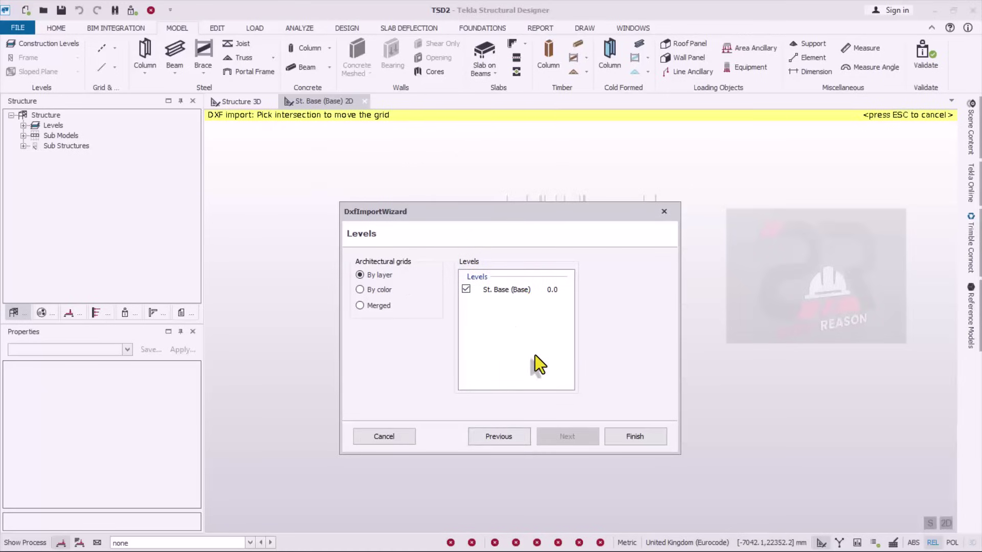
{"action": "left_click", "coordinate": [633, 441]}
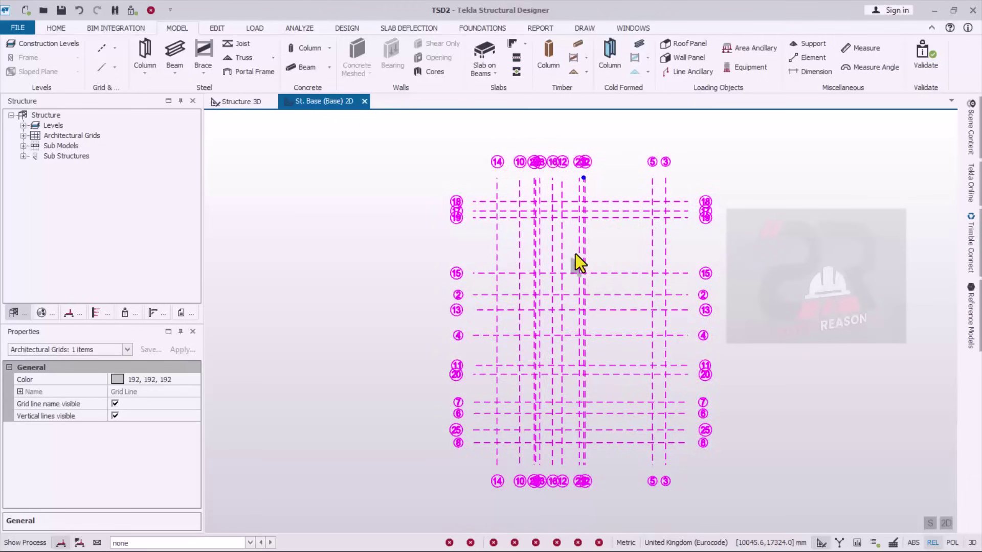
Zoom to the imported grid and show the properties of all 25 grid lines.
{"action": "scroll", "coordinate": [568, 254], "scroll_direction": "up", "scroll_amount": 2}
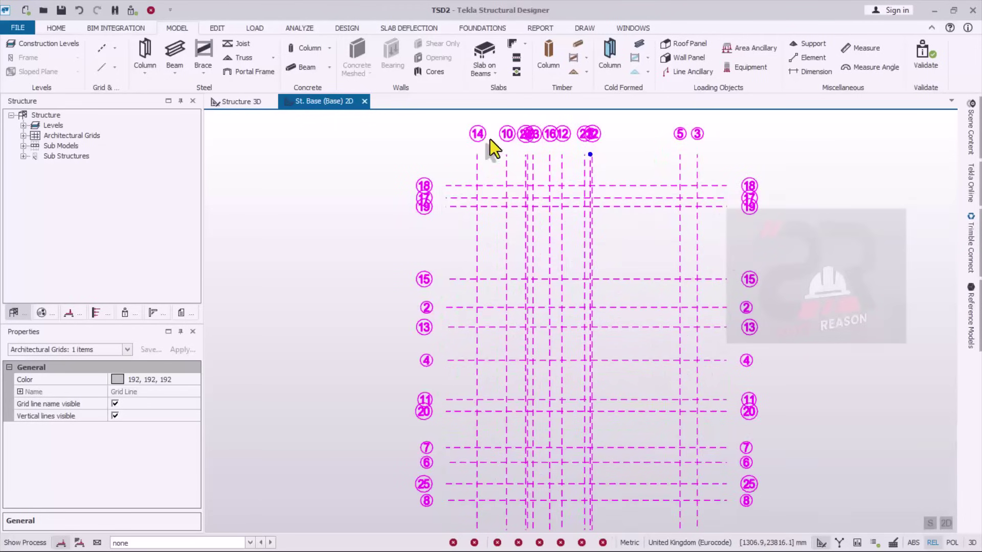
{"action": "scroll", "coordinate": [591, 118], "scroll_direction": "up", "scroll_amount": 1}
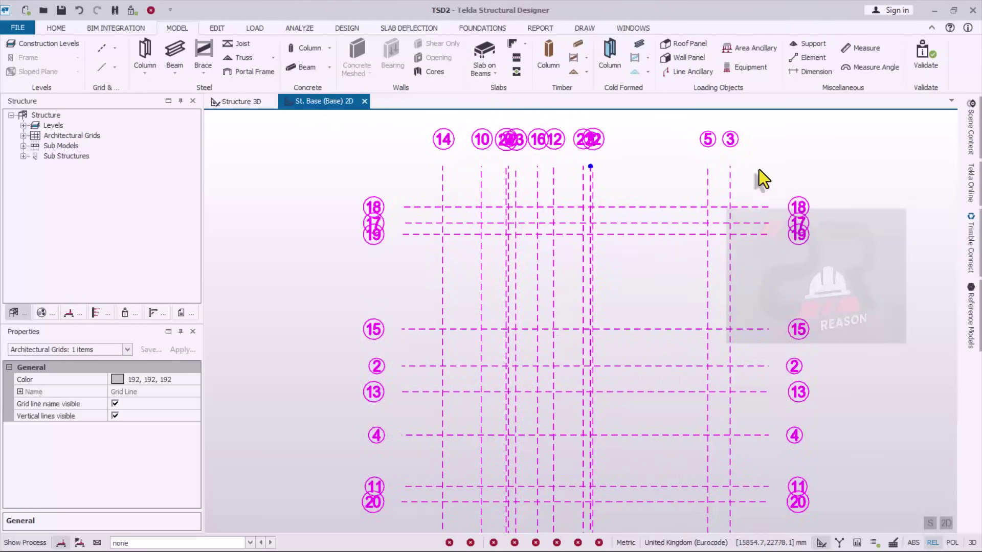
{"action": "scroll", "coordinate": [744, 164], "scroll_direction": "up", "scroll_amount": 1}
{"action": "scroll", "coordinate": [416, 135], "scroll_direction": "down", "scroll_amount": 2}
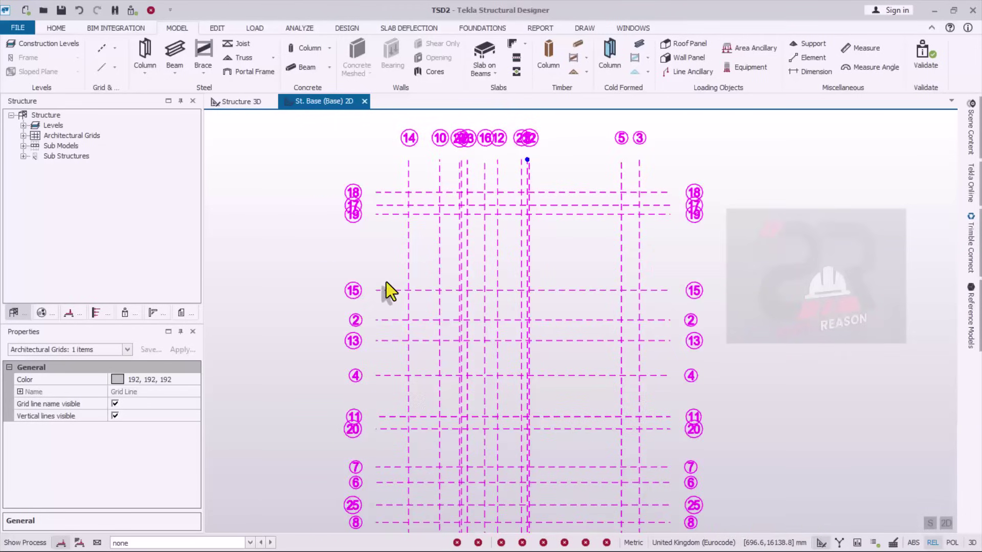
{"action": "scroll", "coordinate": [652, 252], "scroll_direction": "down", "scroll_amount": 2}
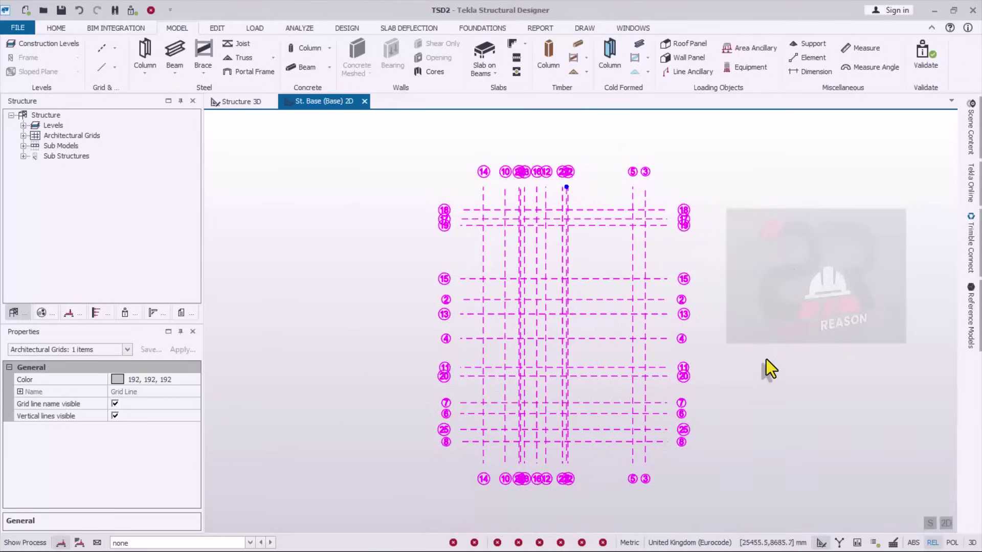
{"action": "left_click", "coordinate": [505, 301]}
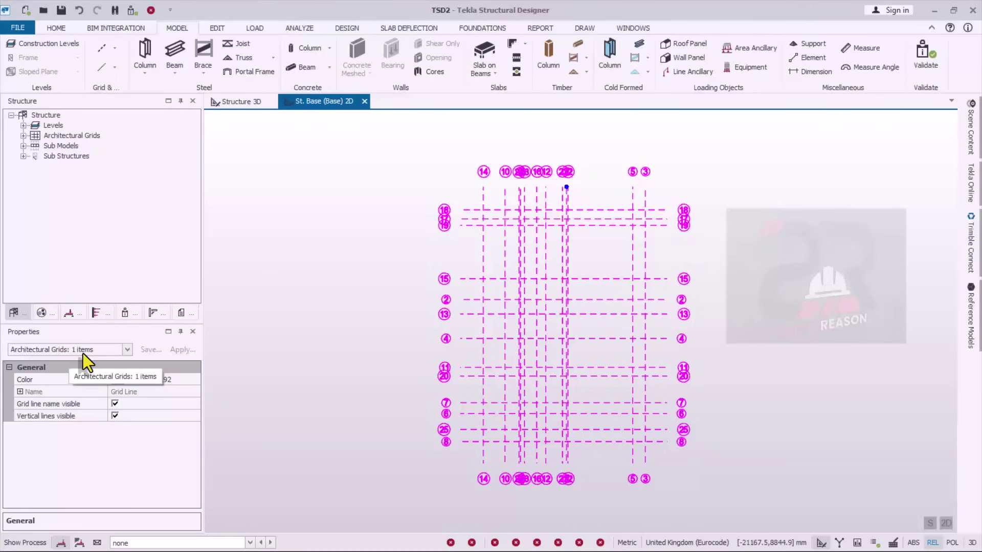
{"action": "left_click", "coordinate": [104, 352]}
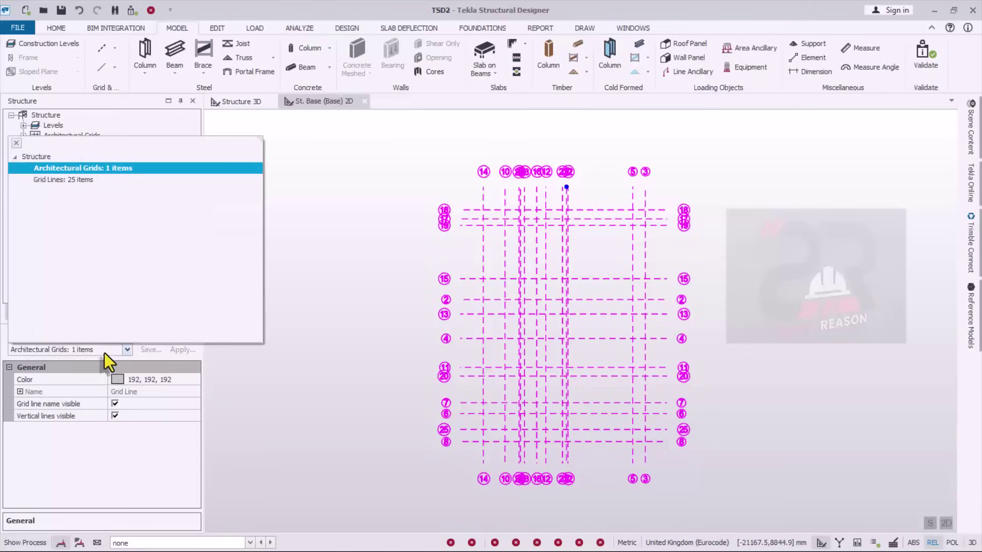
{"action": "left_click", "coordinate": [60, 180]}
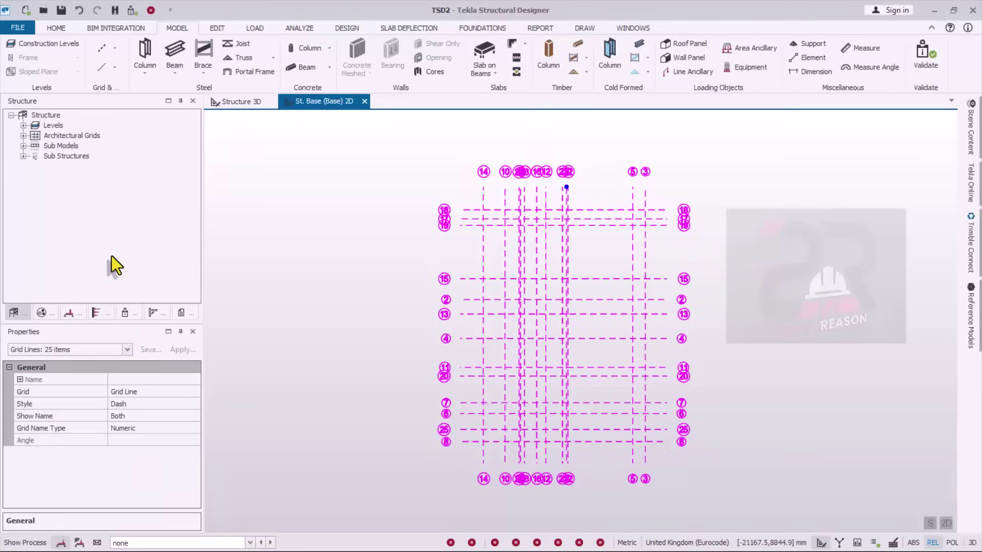
Open Renumber for the Architectural Grids group in the Structure tree.
{"action": "left_click", "coordinate": [12, 313]}
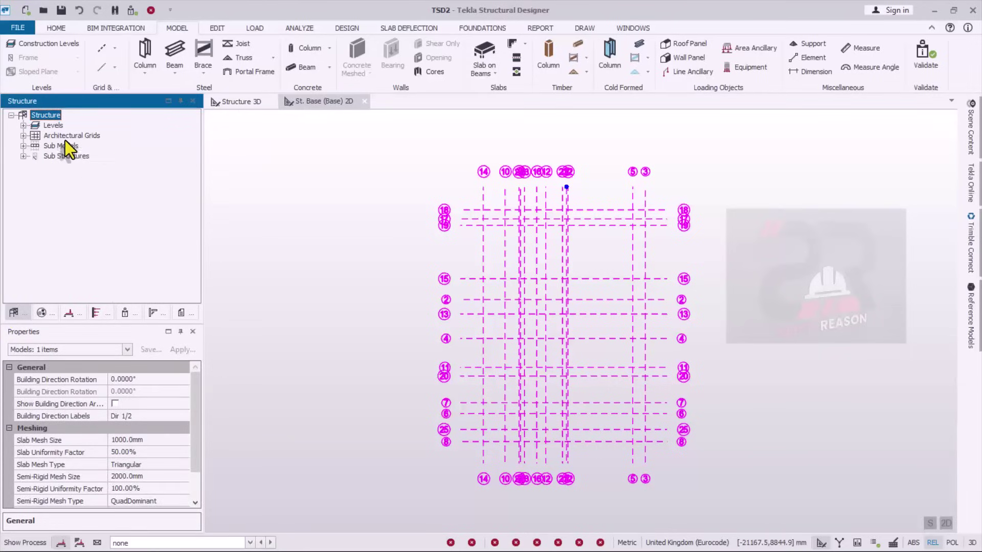
{"action": "left_click", "coordinate": [95, 136]}
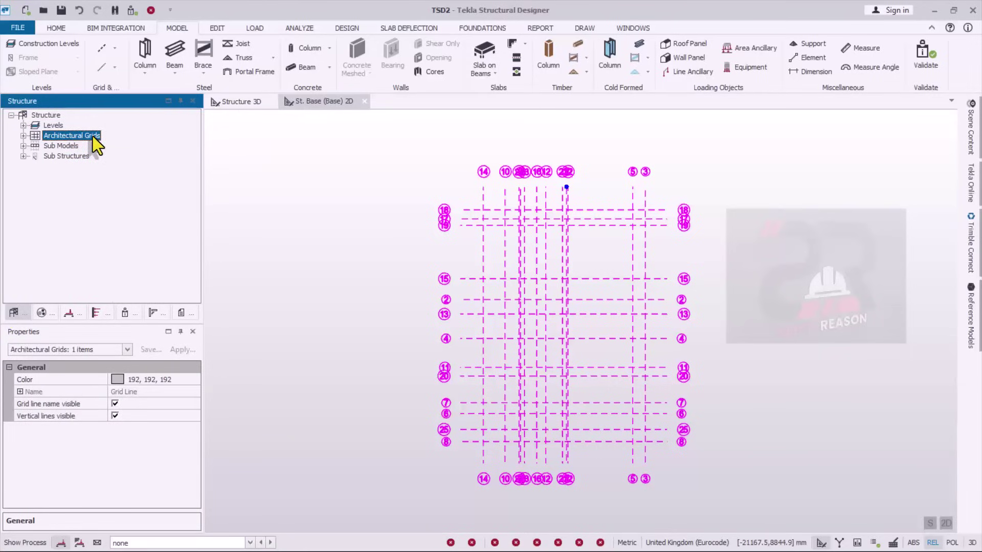
{"action": "right_click", "coordinate": [93, 136]}
{"action": "left_click", "coordinate": [132, 145]}
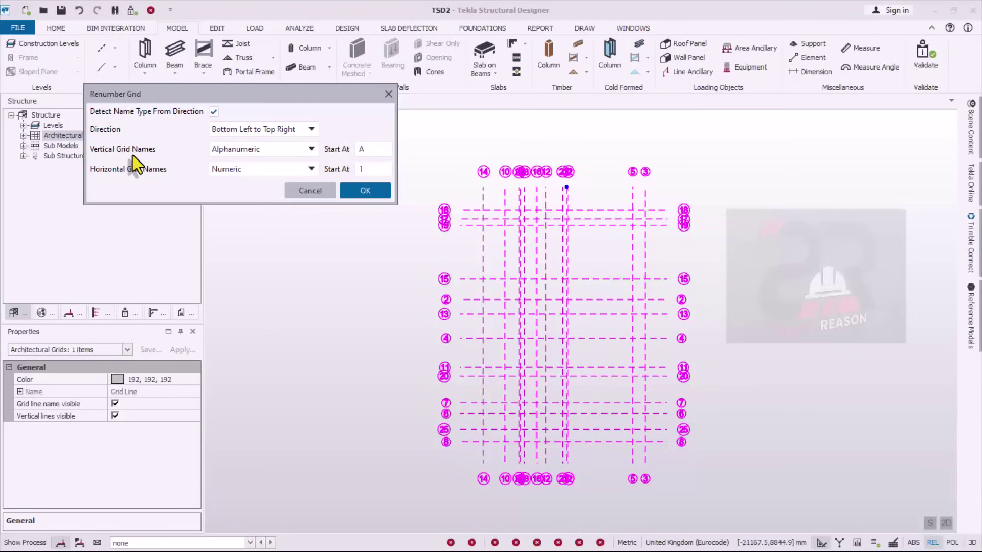
Renumber the grid with Alphanumeric vertical names (A–L) and Numeric horizontal names (1–13).
{"action": "left_click", "coordinate": [289, 150]}
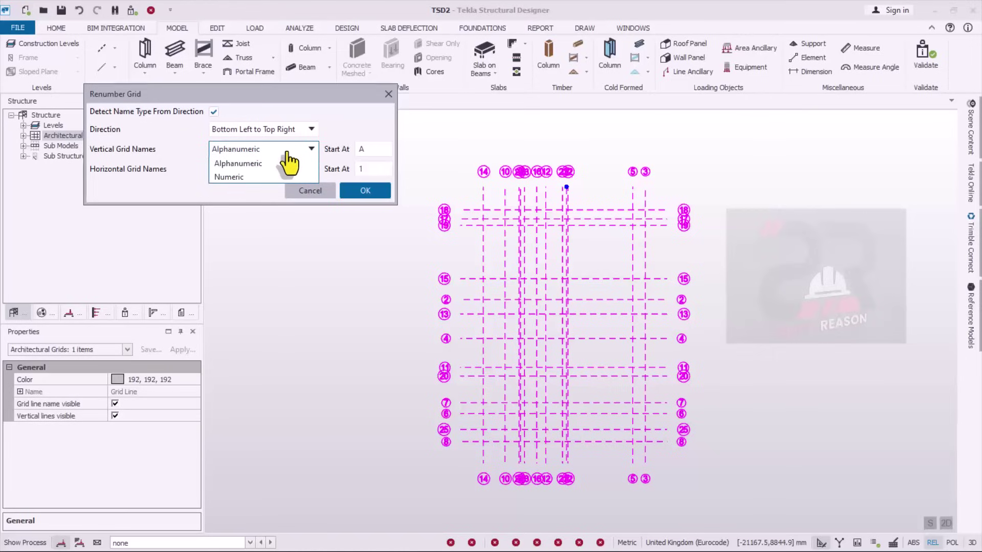
{"action": "left_click", "coordinate": [287, 154]}
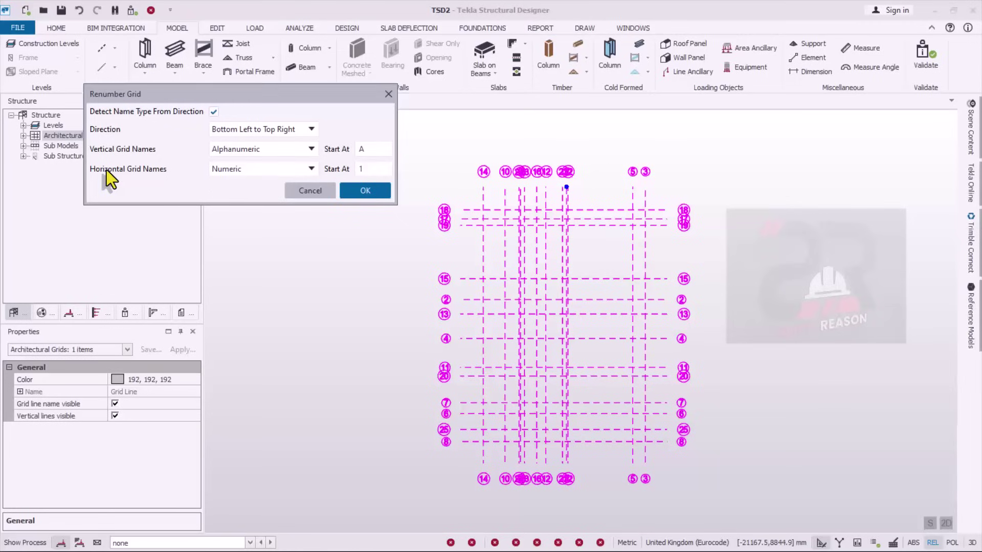
{"action": "left_click", "coordinate": [244, 171]}
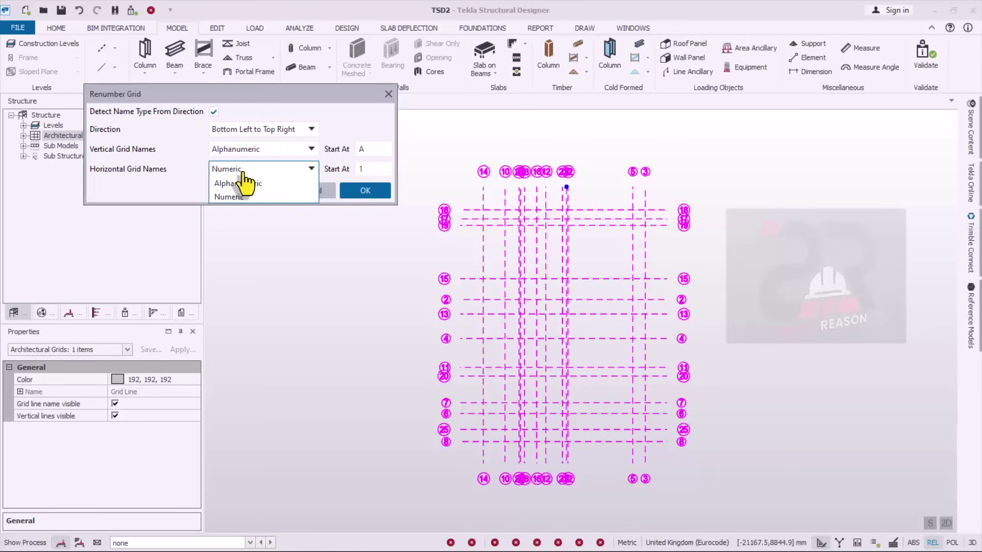
{"action": "left_click", "coordinate": [243, 173]}
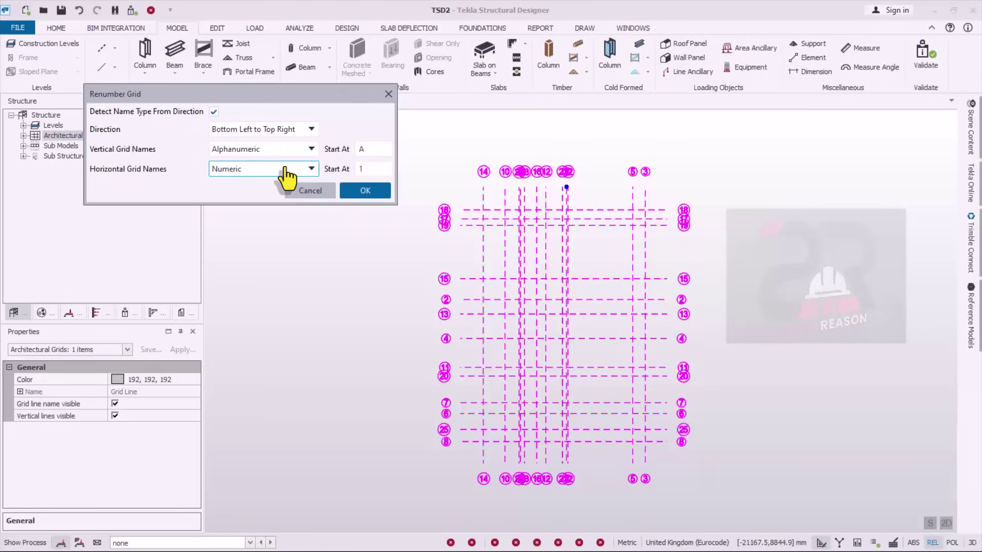
{"action": "left_click", "coordinate": [369, 193]}
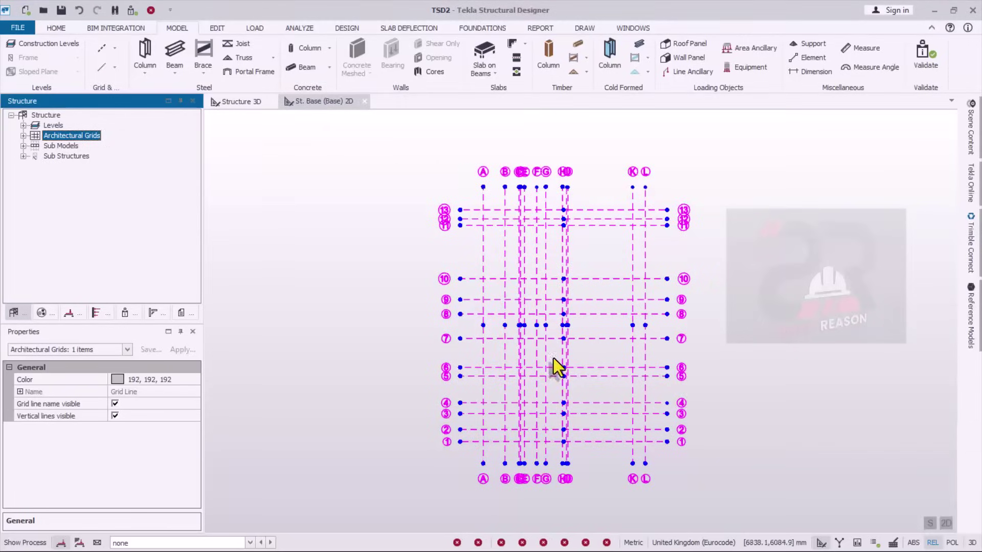
{"action": "mouse_move", "coordinate": [594, 193]}
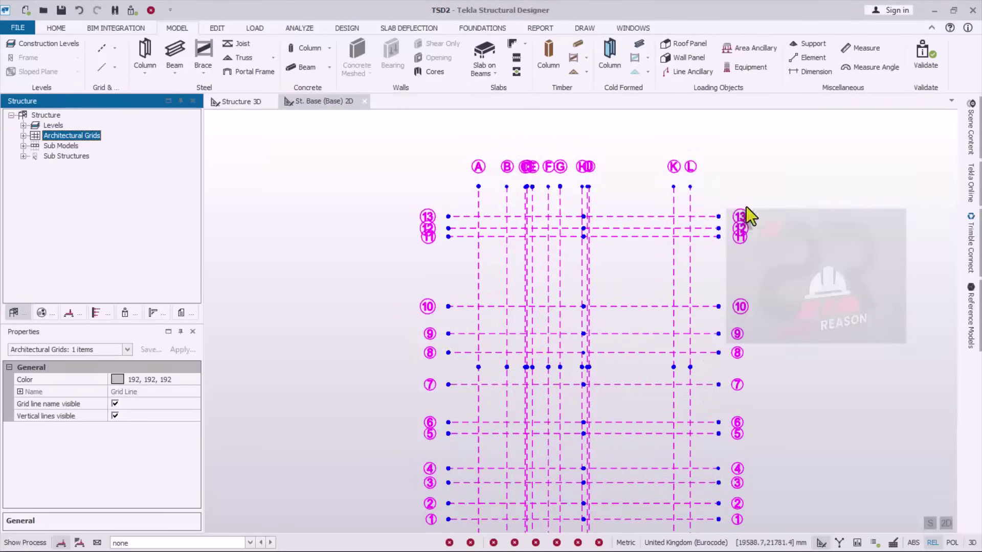
{"action": "scroll", "coordinate": [501, 179], "scroll_direction": "up", "scroll_amount": 3}
{"action": "scroll", "coordinate": [588, 179], "scroll_direction": "up", "scroll_amount": 2}
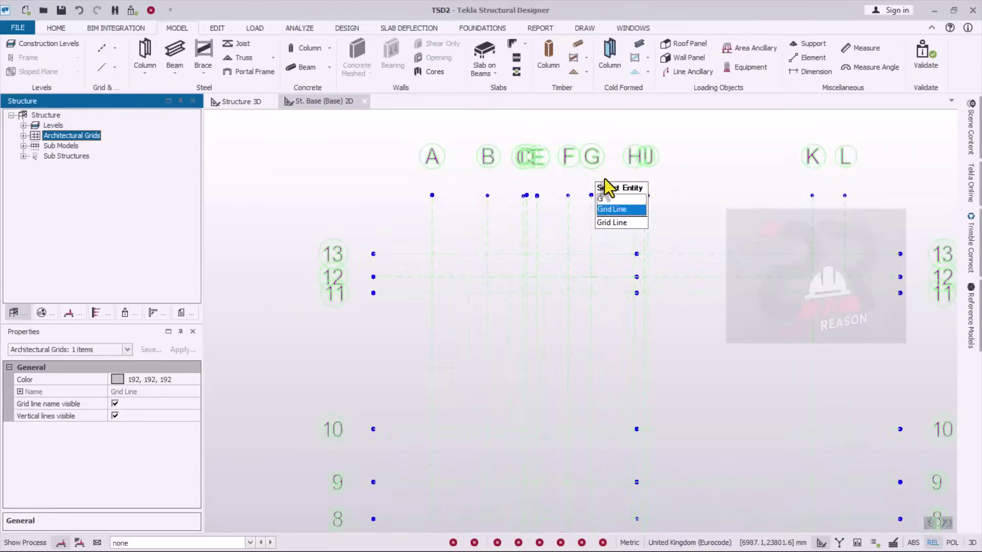
{"action": "middle_click_drag", "start_coordinate": [680, 197], "coordinate": [629, 197]}
{"action": "scroll", "coordinate": [474, 175], "scroll_direction": "down", "scroll_amount": 3}
{"action": "mouse_move", "coordinate": [474, 176]}
{"action": "scroll", "coordinate": [475, 176], "scroll_direction": "down", "scroll_amount": 2}
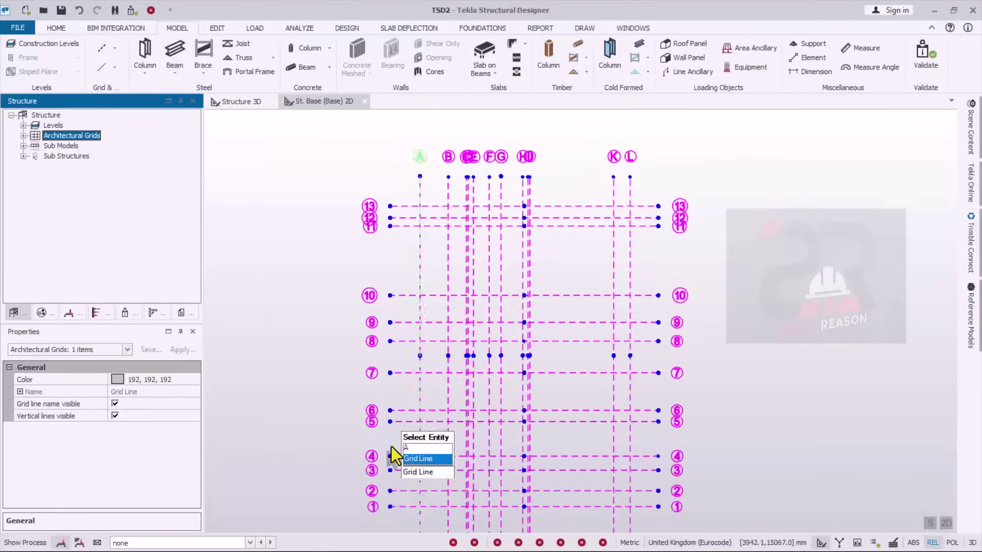
{"action": "scroll", "coordinate": [391, 450], "scroll_direction": "up", "scroll_amount": 2}
{"action": "scroll", "coordinate": [412, 274], "scroll_direction": "down", "scroll_amount": 2}
{"action": "scroll", "coordinate": [515, 311], "scroll_direction": "down", "scroll_amount": 1}
{"action": "left_click", "coordinate": [737, 229]}
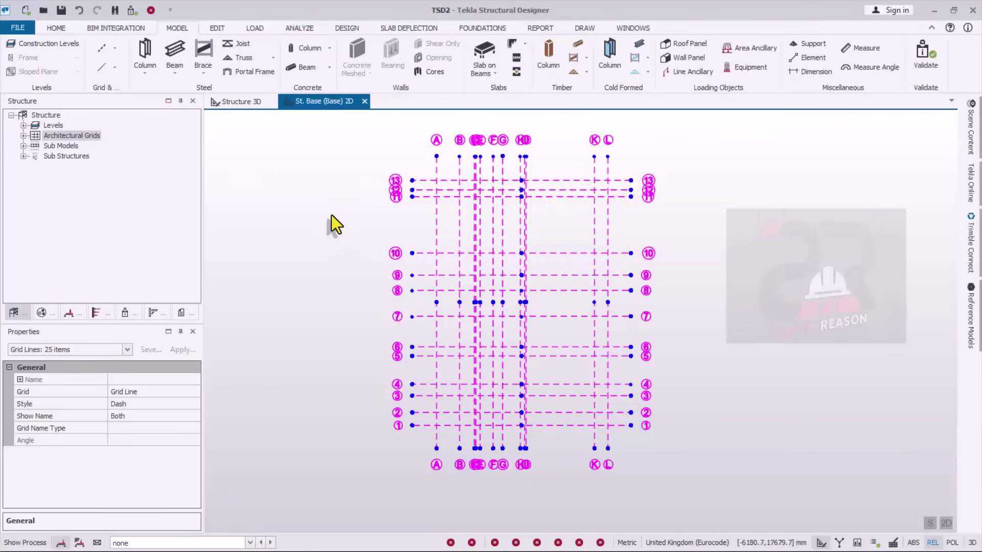
{"action": "mouse_move", "coordinate": [444, 199]}
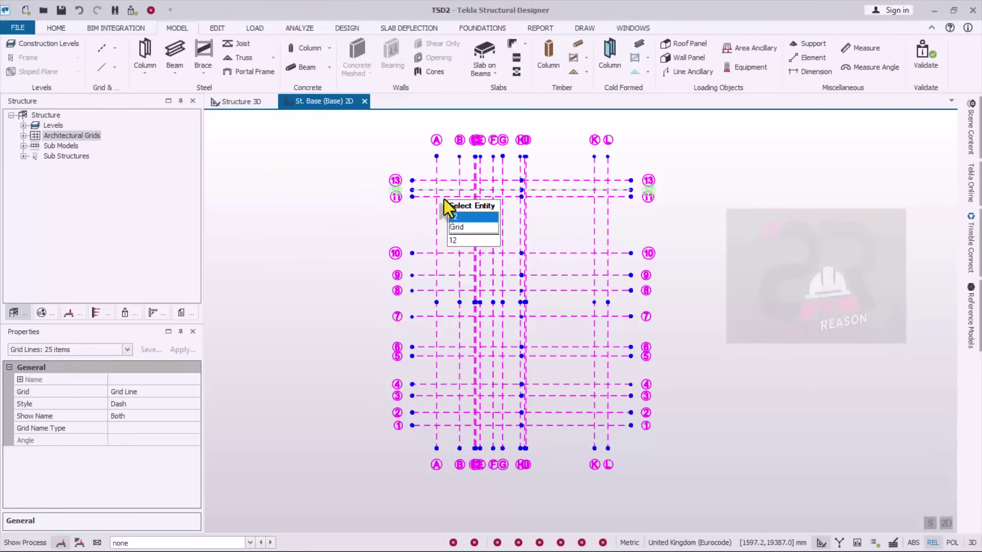
{"action": "mouse_move", "coordinate": [626, 202]}
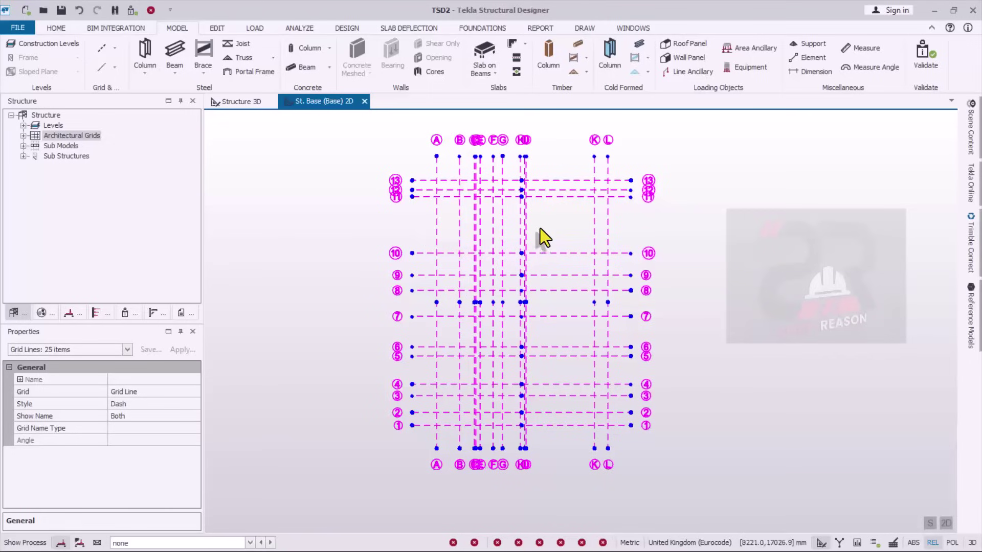
Open PLAN A.dxf again in the DXF import wizard via Grid > Import DXF.
{"action": "left_click", "coordinate": [114, 48]}
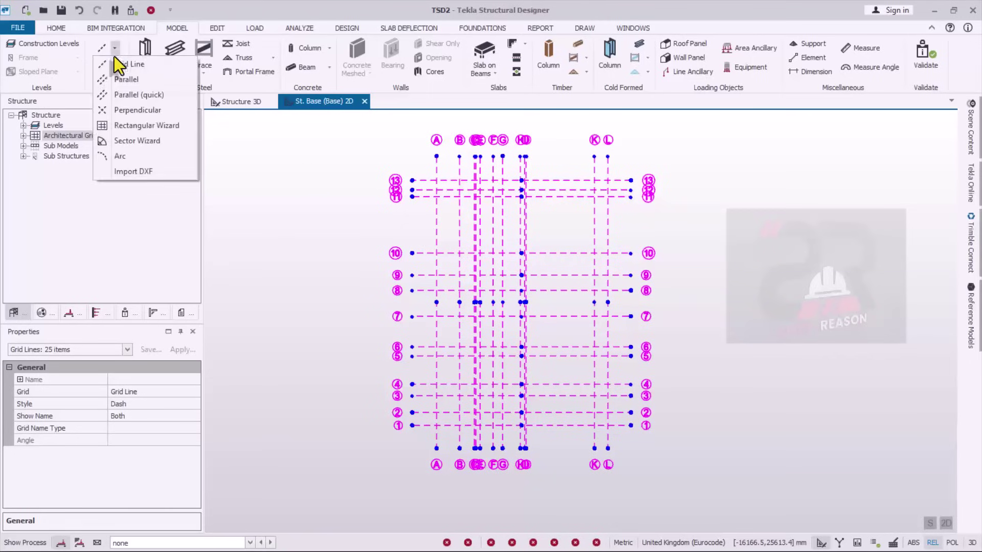
{"action": "left_click", "coordinate": [128, 173]}
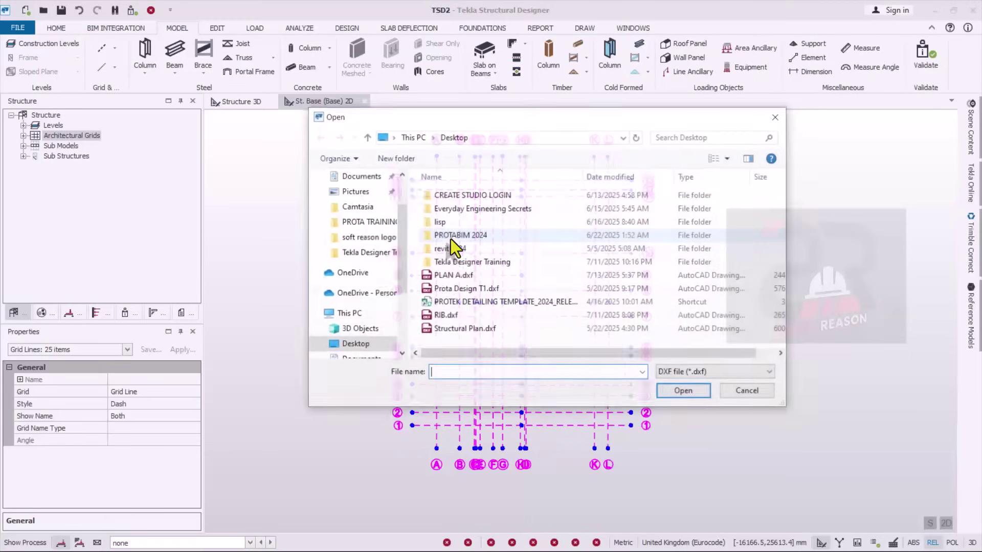
{"action": "left_click", "coordinate": [441, 276]}
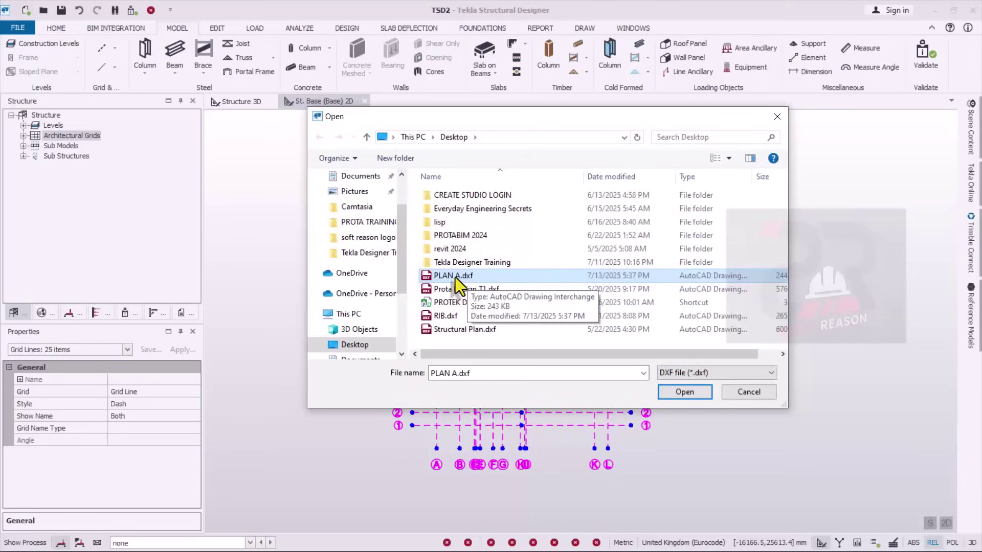
{"action": "left_click", "coordinate": [688, 393]}
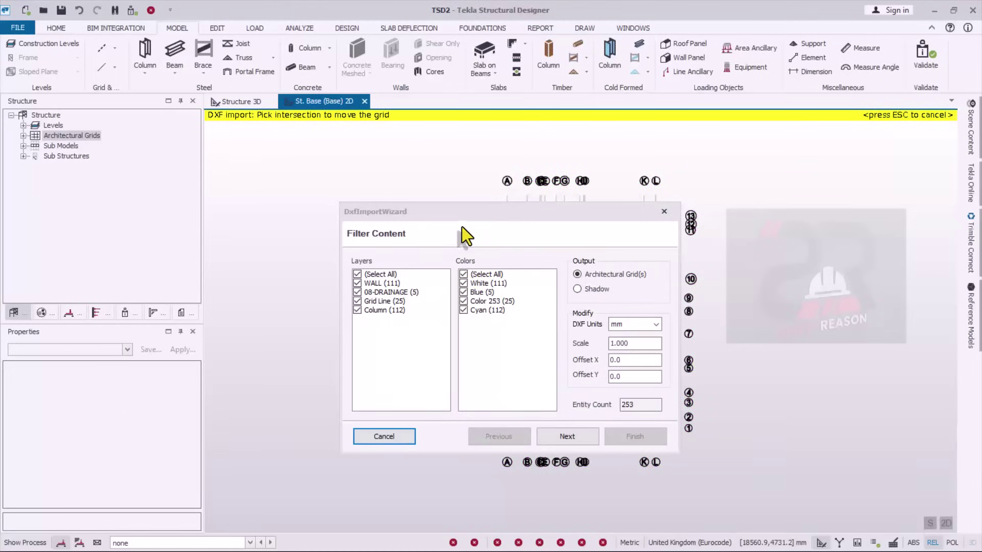
Import only the WALL and Column layers as a shadow underlay.
{"action": "left_click_drag", "start_coordinate": [492, 221], "coordinate": [426, 171]}
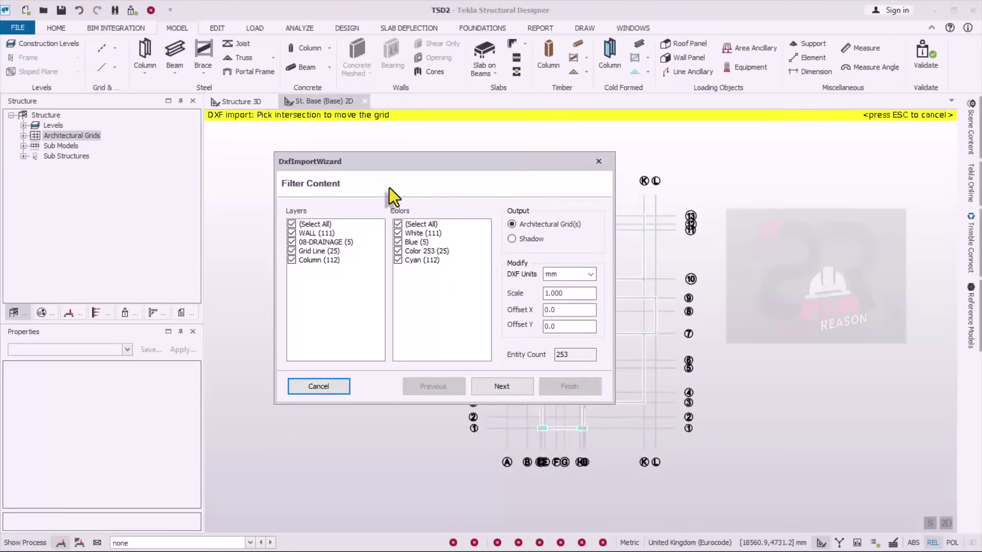
{"action": "left_click", "coordinate": [292, 225]}
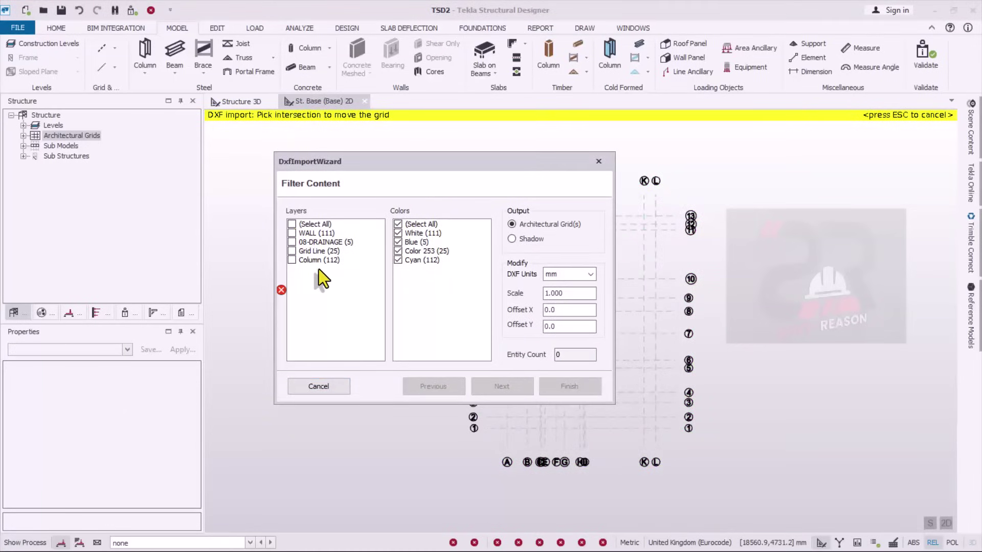
{"action": "left_click", "coordinate": [292, 260]}
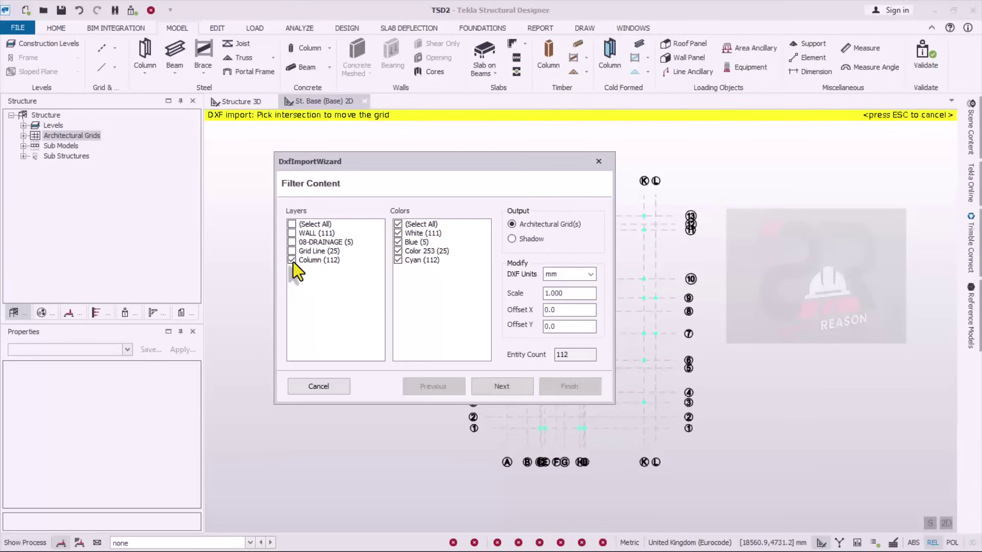
{"action": "left_click", "coordinate": [291, 234]}
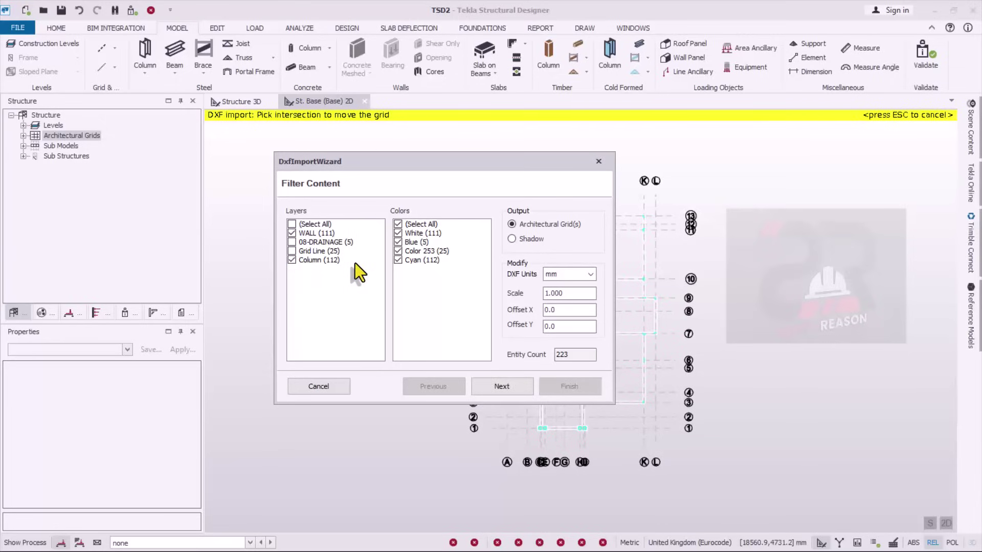
{"action": "left_click", "coordinate": [511, 239]}
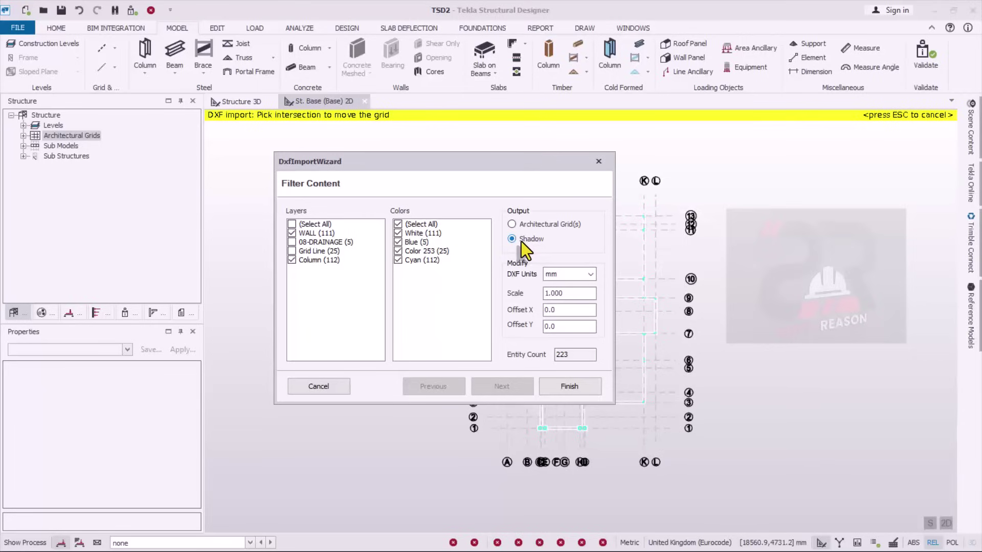
{"action": "left_click", "coordinate": [560, 387]}
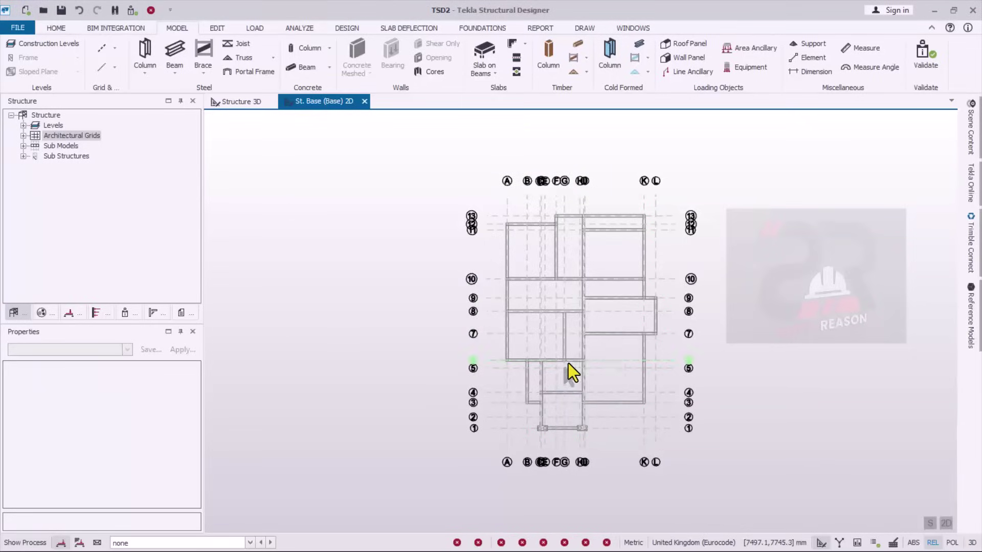
{"action": "scroll", "coordinate": [654, 317], "scroll_direction": "up", "scroll_amount": 3}
{"action": "scroll", "coordinate": [511, 256], "scroll_direction": "down", "scroll_amount": 1}
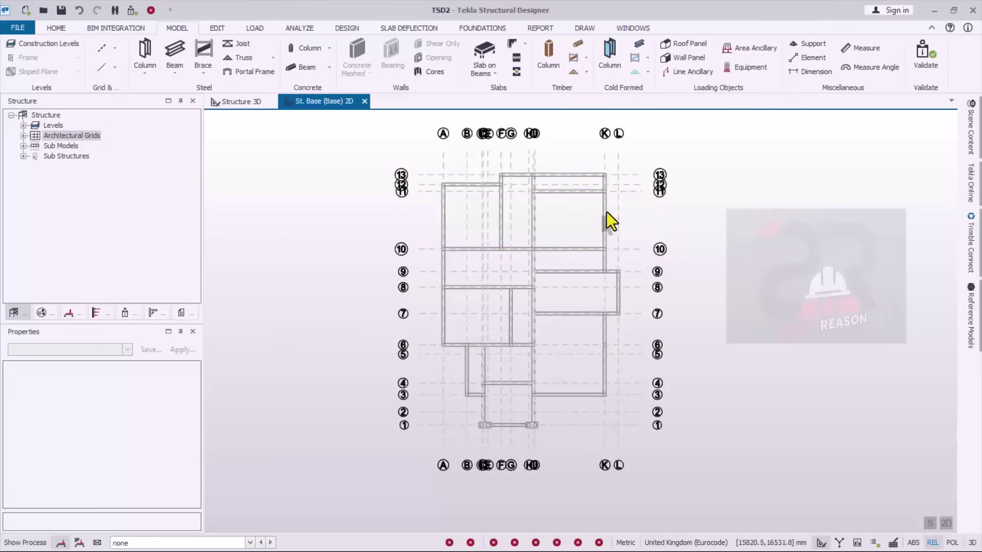
{"action": "scroll", "coordinate": [568, 190], "scroll_direction": "up", "scroll_amount": 1}
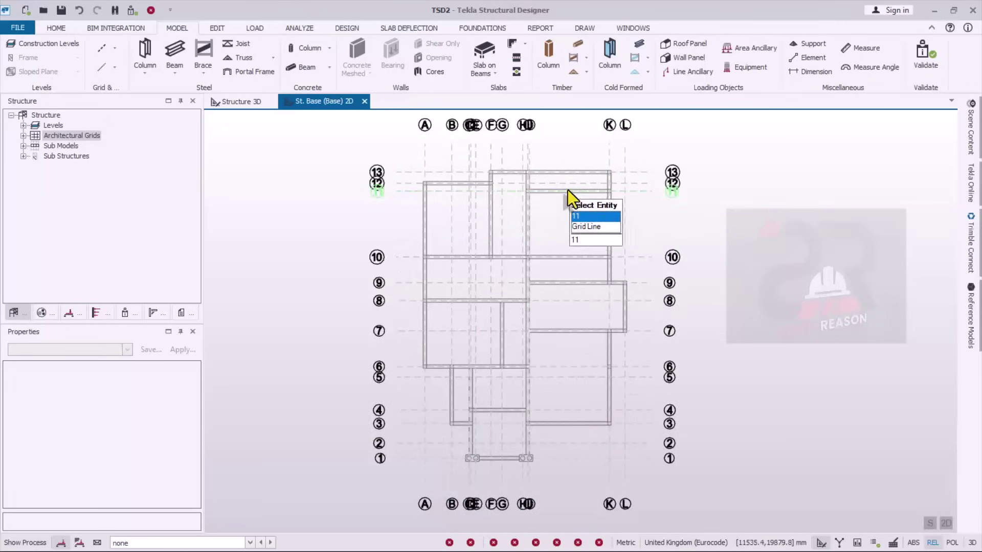
{"action": "scroll", "coordinate": [613, 391], "scroll_direction": "up", "scroll_amount": 1}
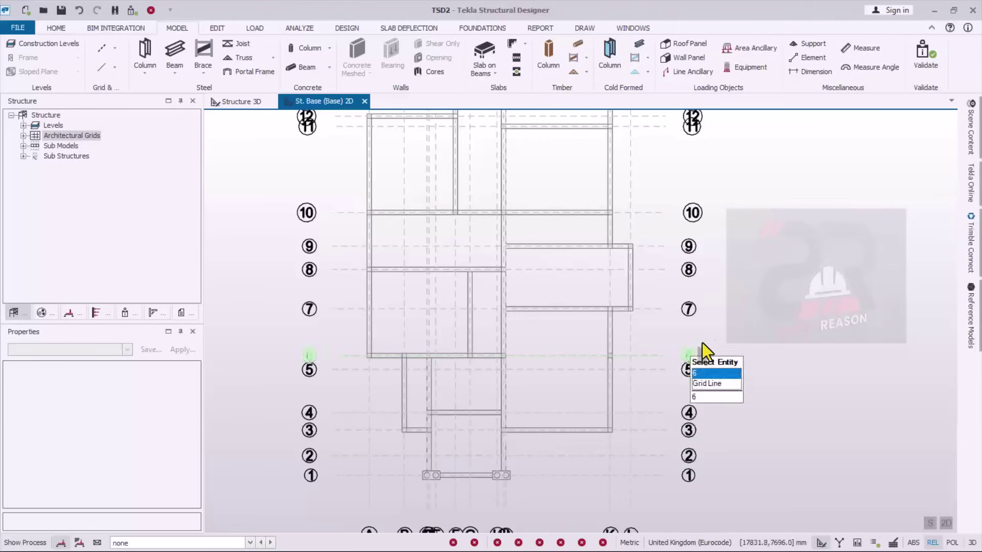
{"action": "scroll", "coordinate": [526, 323], "scroll_direction": "down", "scroll_amount": 1}
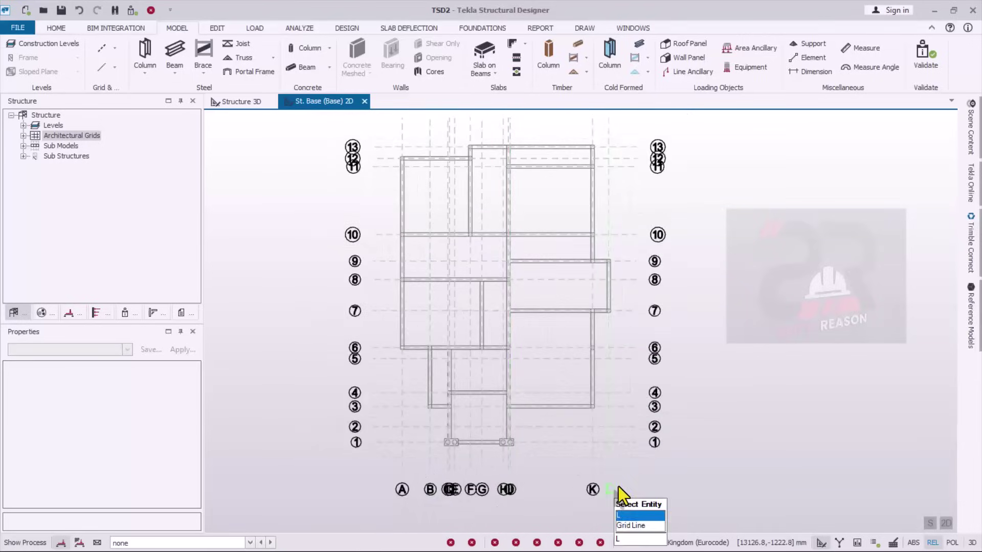
{"action": "scroll", "coordinate": [620, 488], "scroll_direction": "up", "scroll_amount": 1}
{"action": "scroll", "coordinate": [412, 263], "scroll_direction": "down", "scroll_amount": 1}
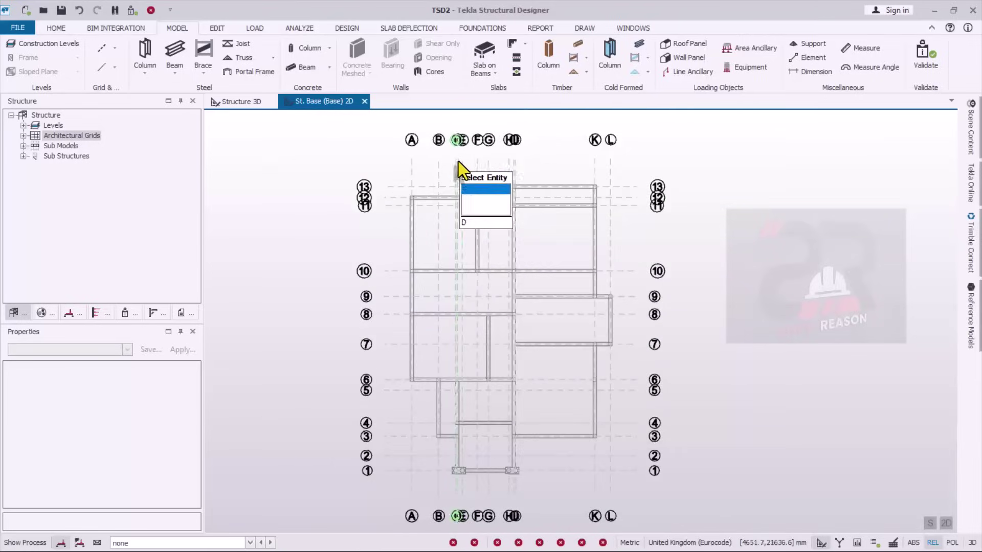
{"action": "scroll", "coordinate": [563, 287], "scroll_direction": "down", "scroll_amount": 1}
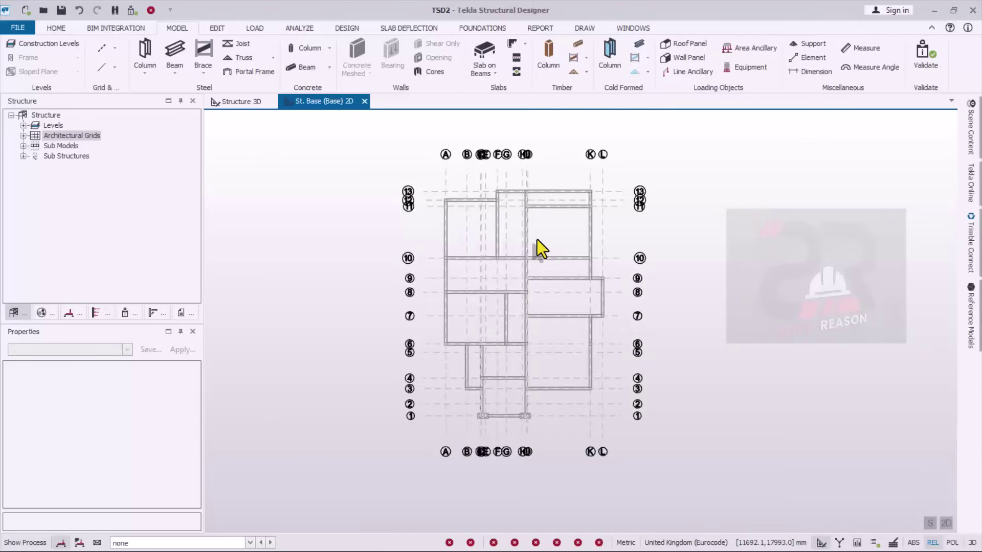
{"action": "scroll", "coordinate": [418, 225], "scroll_direction": "up", "scroll_amount": 2}
{"action": "scroll", "coordinate": [439, 209], "scroll_direction": "down", "scroll_amount": 2}
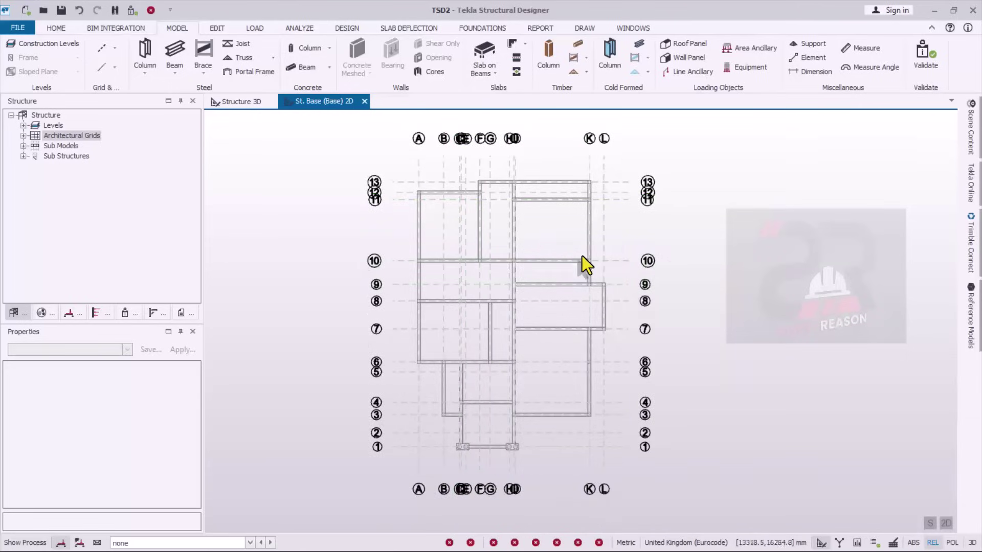
{"action": "scroll", "coordinate": [607, 297], "scroll_direction": "up", "scroll_amount": 3}
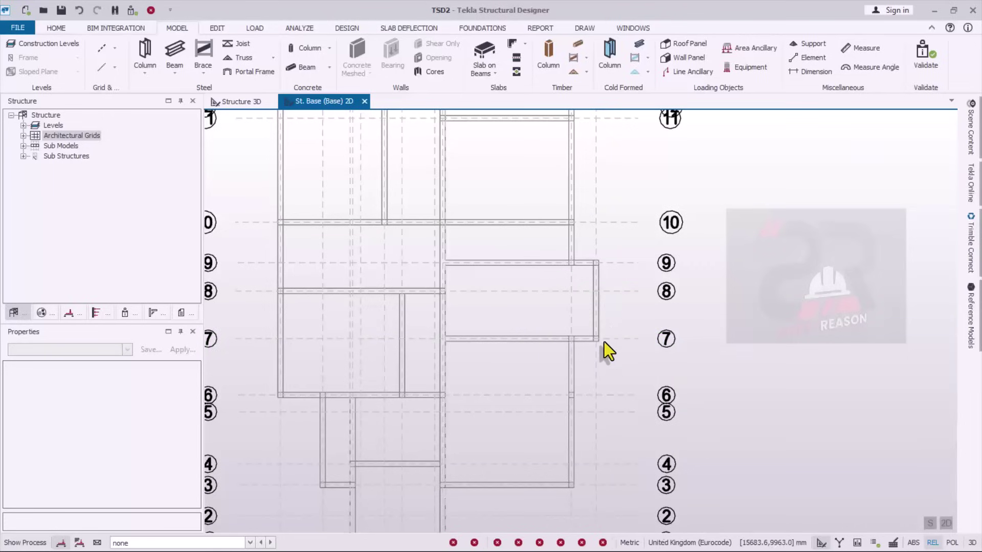
{"action": "scroll", "coordinate": [603, 342], "scroll_direction": "down", "scroll_amount": 3}
{"action": "scroll", "coordinate": [607, 464], "scroll_direction": "up", "scroll_amount": 4}
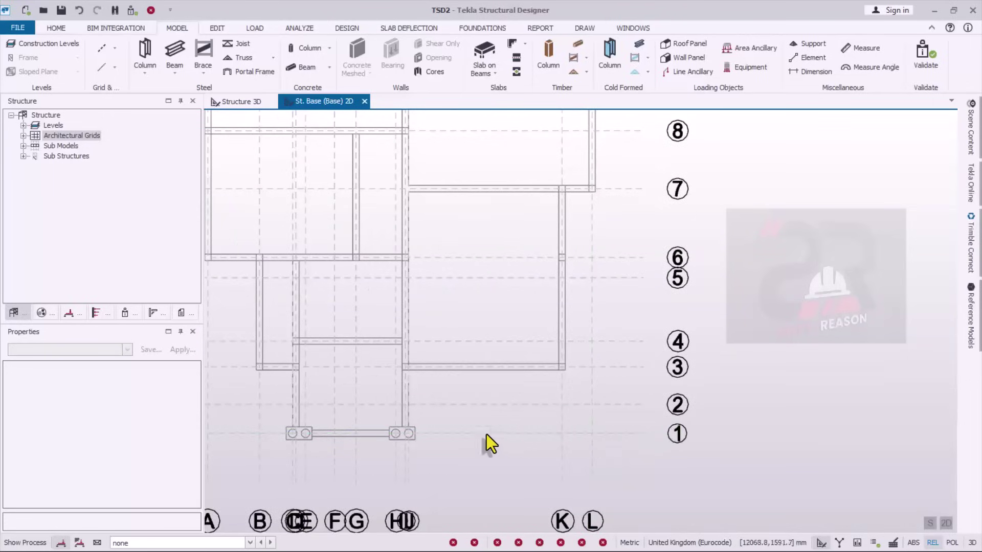
Dimension the grid 1 to grid 2 intersections in Tekla, giving a 1010.0 mm spacing.
{"action": "left_click", "coordinate": [809, 71]}
{"action": "scroll", "coordinate": [594, 427], "scroll_direction": "up", "scroll_amount": 1}
{"action": "left_click", "coordinate": [588, 428]}
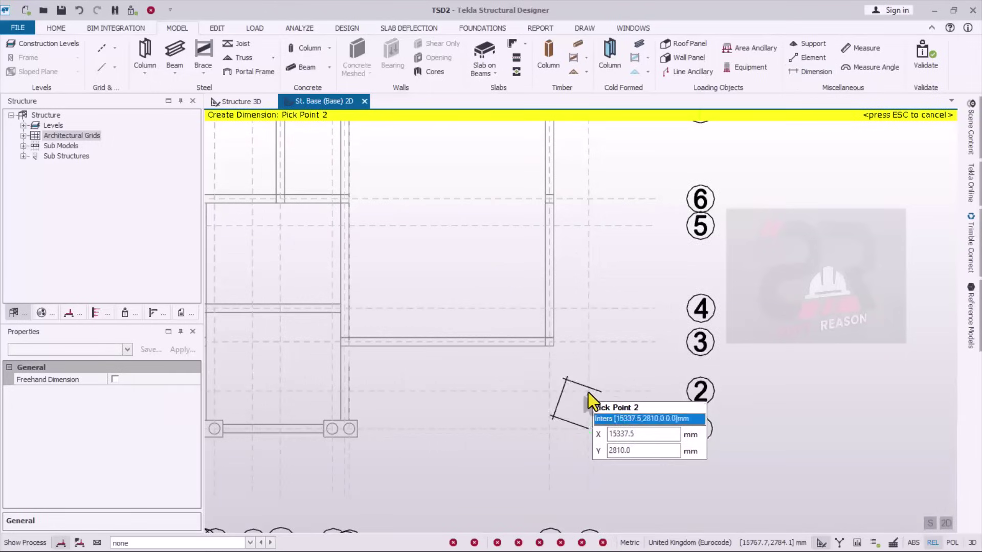
{"action": "left_click", "coordinate": [586, 391]}
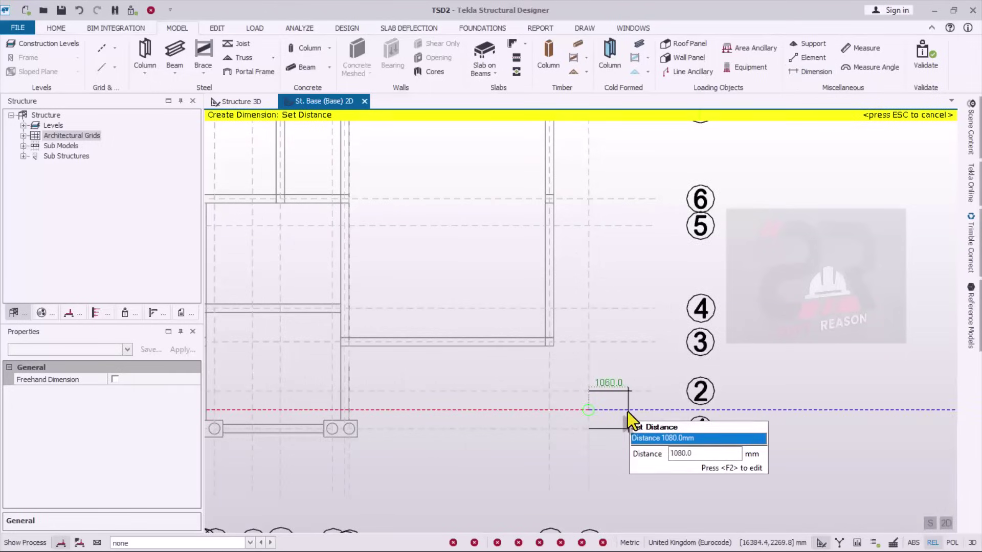
{"action": "left_click", "coordinate": [628, 413]}
{"action": "scroll", "coordinate": [632, 416], "scroll_direction": "up", "scroll_amount": 1}
{"action": "scroll", "coordinate": [633, 413], "scroll_direction": "up", "scroll_amount": 1}
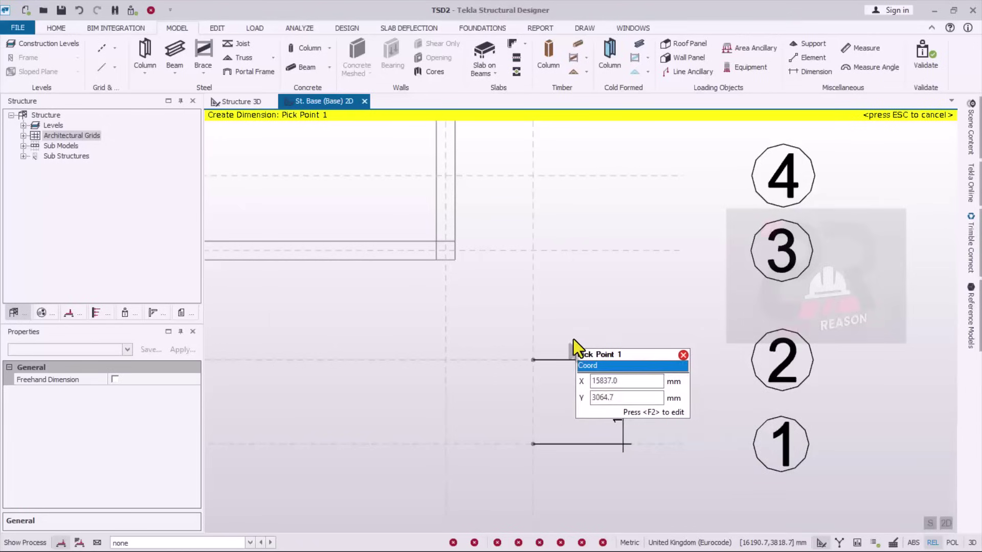
{"action": "key", "text": "Escape"}
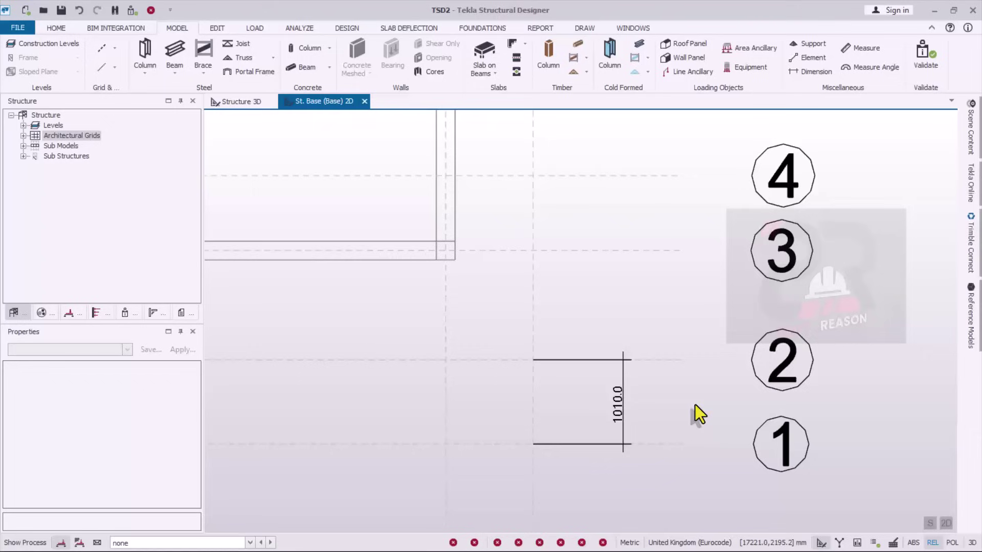
{"action": "scroll", "coordinate": [598, 301], "scroll_direction": "down", "scroll_amount": 2}
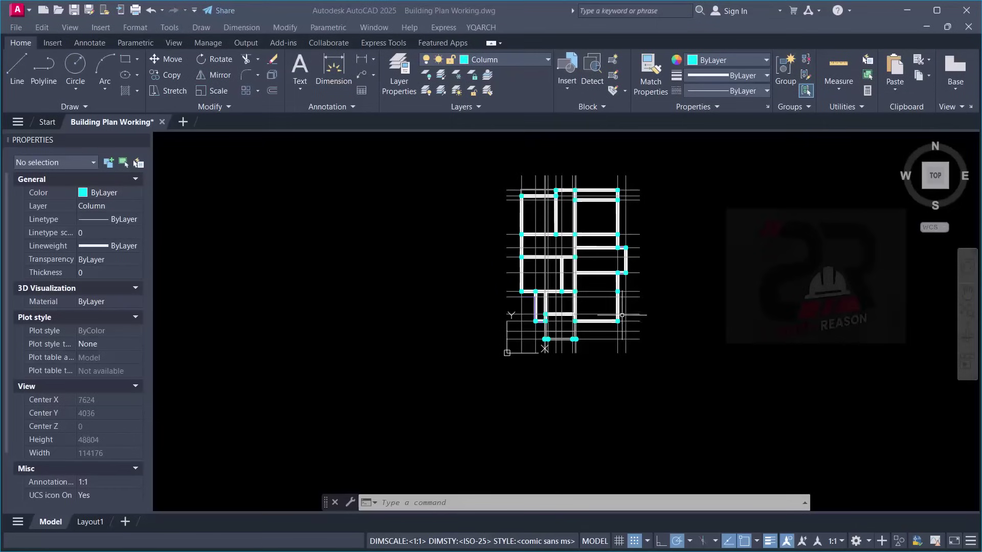
Window-select the two horizontal grid lines in AutoCAD, then clear the selection.
{"action": "scroll", "coordinate": [628, 314], "scroll_direction": "up", "scroll_amount": 5}
{"action": "left_click", "coordinate": [658, 255]}
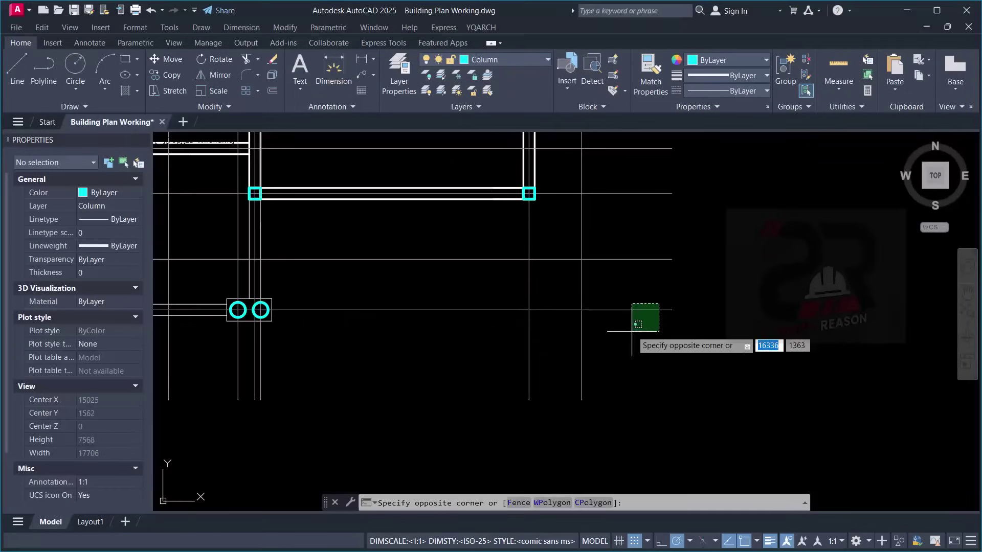
{"action": "left_click", "coordinate": [634, 330]}
{"action": "key", "text": "Escape"}
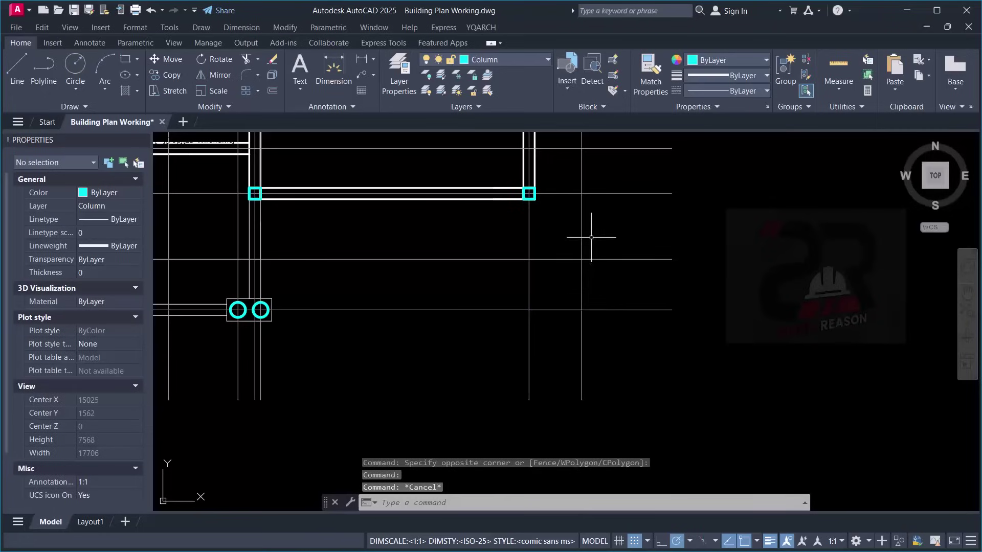
Add a vertical linear dimension of 1010 between the lower and upper grid intersections.
{"action": "left_click", "coordinate": [362, 59]}
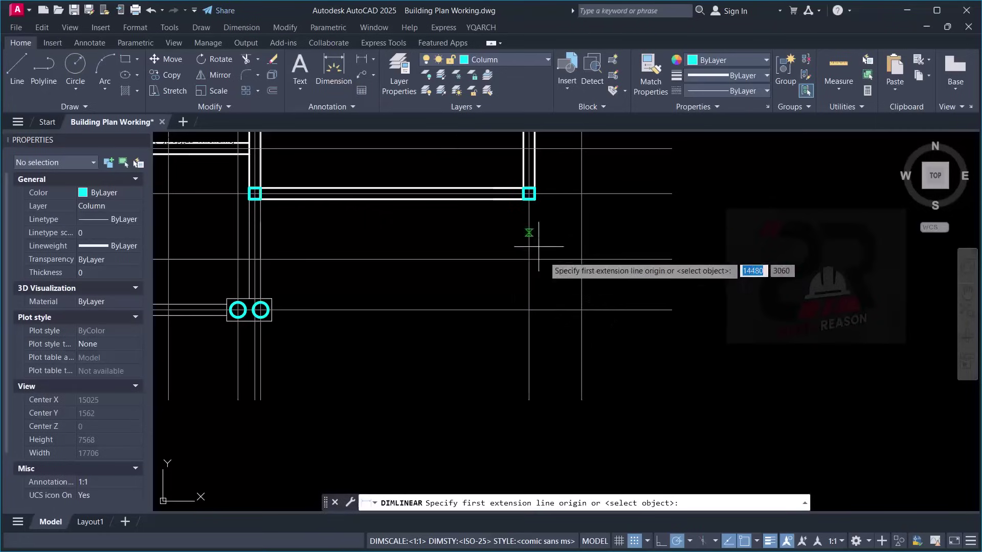
{"action": "left_click", "coordinate": [581, 310]}
{"action": "scroll", "coordinate": [603, 271], "scroll_direction": "up", "scroll_amount": 4}
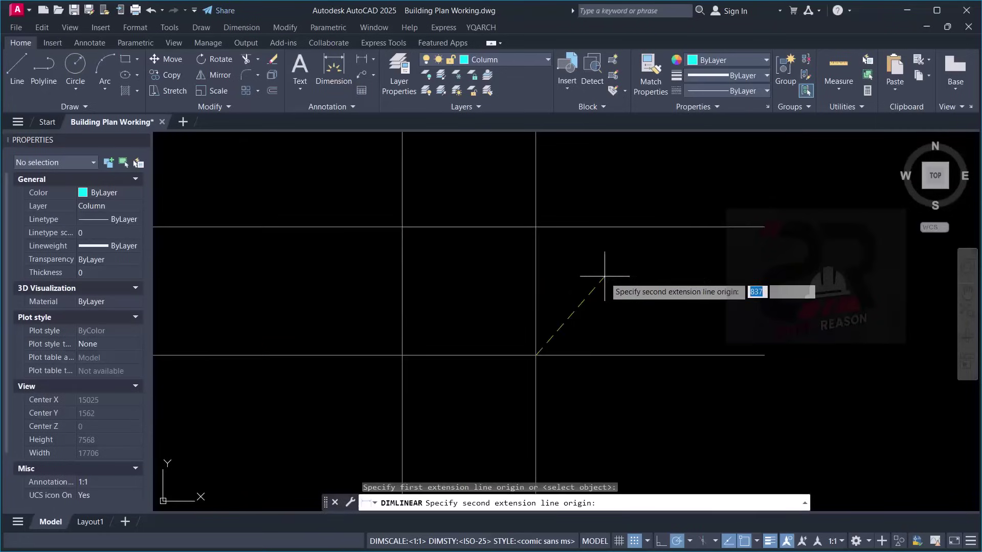
{"action": "left_click", "coordinate": [536, 227]}
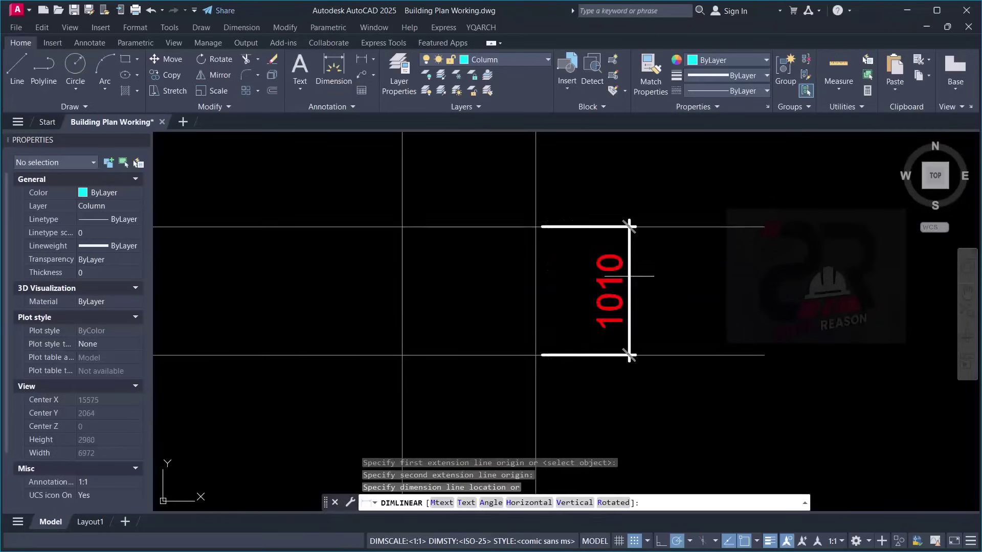
{"action": "left_click", "coordinate": [629, 325]}
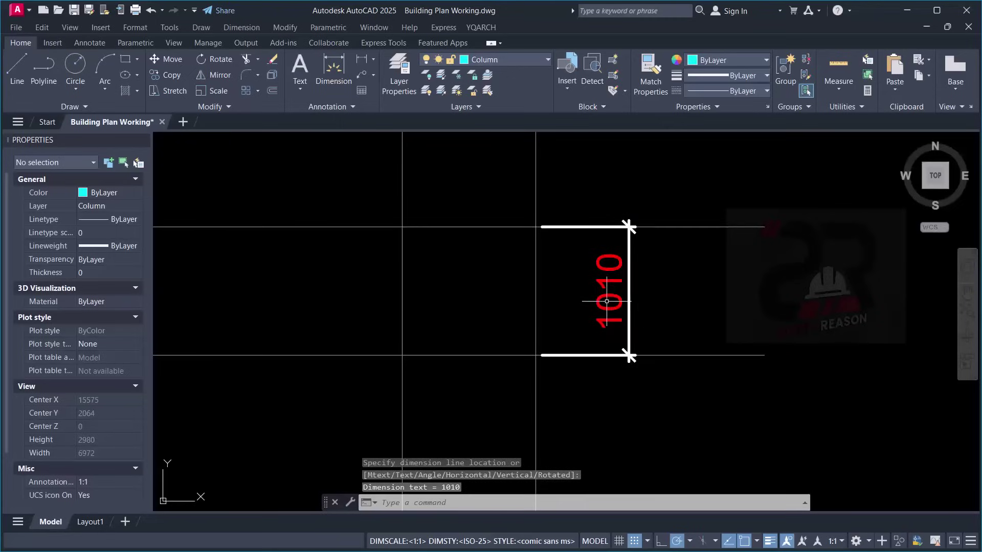
{"action": "left_click", "coordinate": [680, 279]}
{"action": "left_click", "coordinate": [743, 311]}
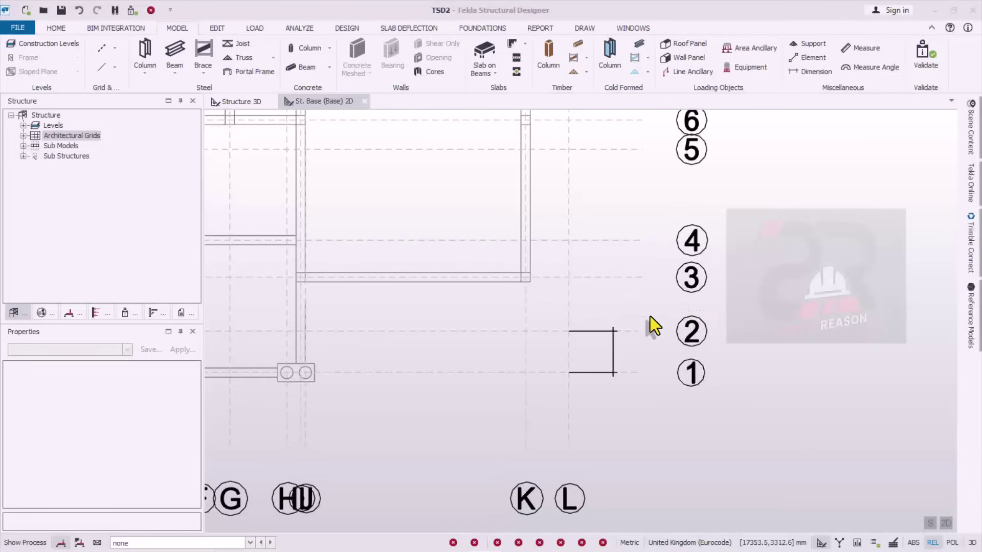
{"action": "scroll", "coordinate": [618, 366], "scroll_direction": "up", "scroll_amount": 5}
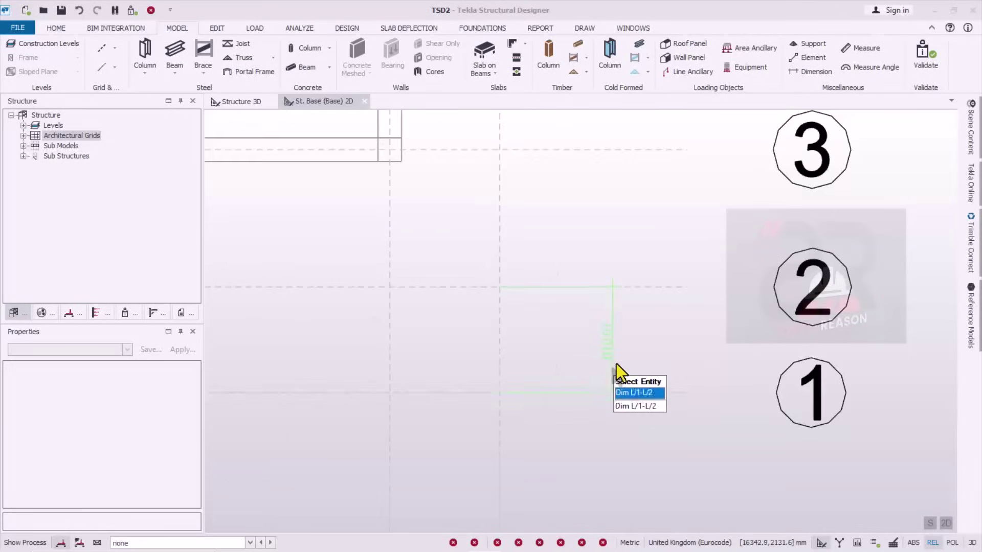
{"action": "scroll", "coordinate": [616, 364], "scroll_direction": "up", "scroll_amount": 4}
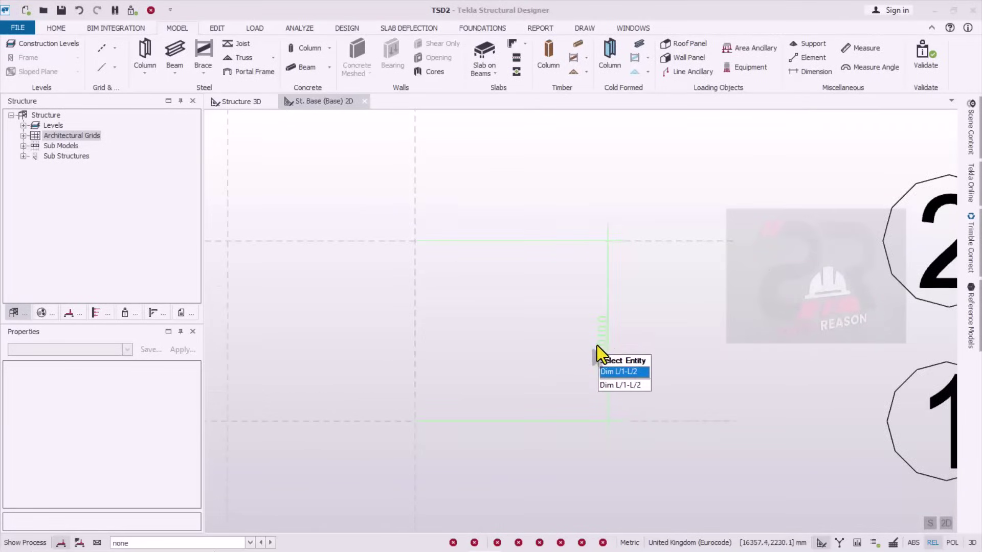
{"action": "scroll", "coordinate": [696, 343], "scroll_direction": "down", "scroll_amount": 5}
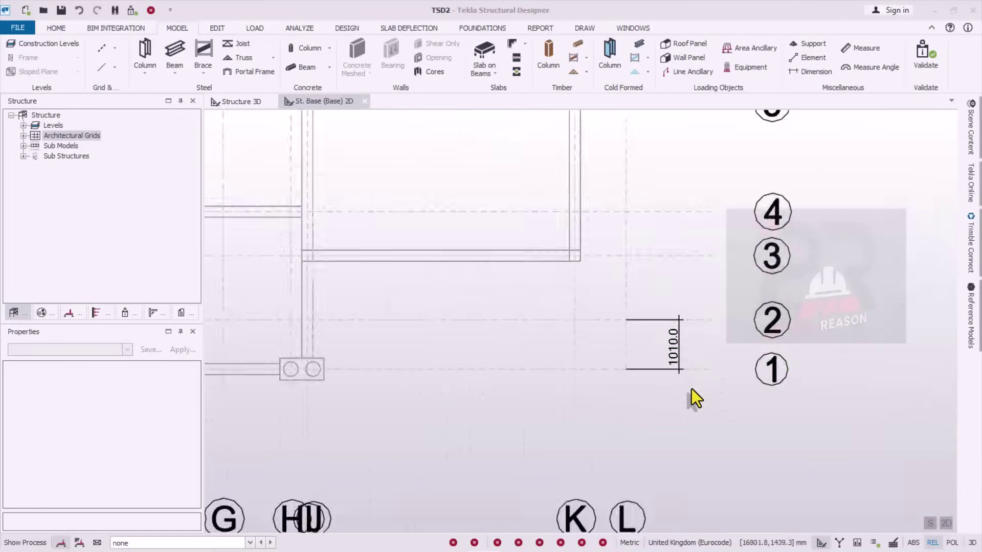
{"action": "scroll", "coordinate": [670, 381], "scroll_direction": "down", "scroll_amount": 3}
{"action": "scroll", "coordinate": [634, 299], "scroll_direction": "down", "scroll_amount": 2}
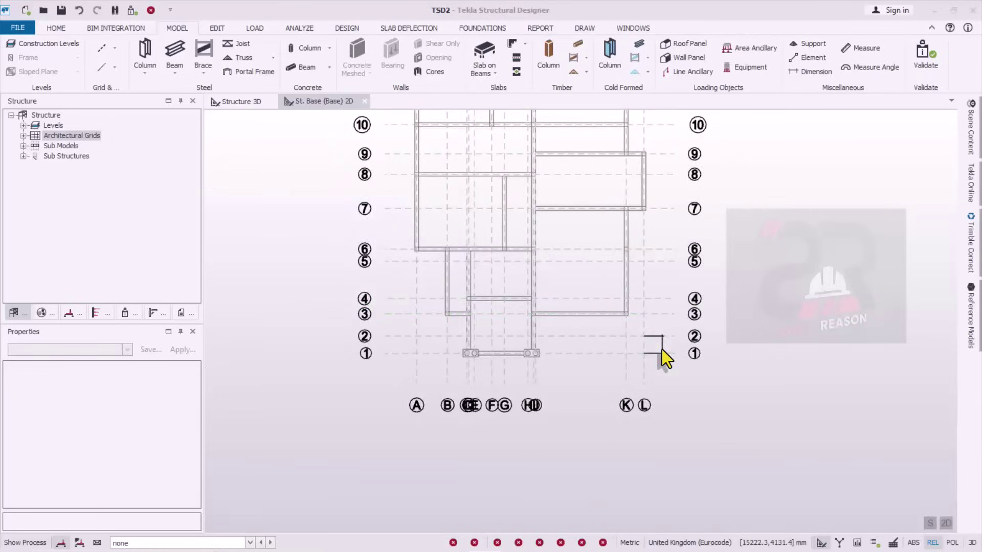
{"action": "scroll", "coordinate": [659, 358], "scroll_direction": "down", "scroll_amount": 1}
{"action": "scroll", "coordinate": [618, 270], "scroll_direction": "up", "scroll_amount": 1}
{"action": "scroll", "coordinate": [637, 346], "scroll_direction": "up", "scroll_amount": 1}
{"action": "scroll", "coordinate": [621, 353], "scroll_direction": "down", "scroll_amount": 1}
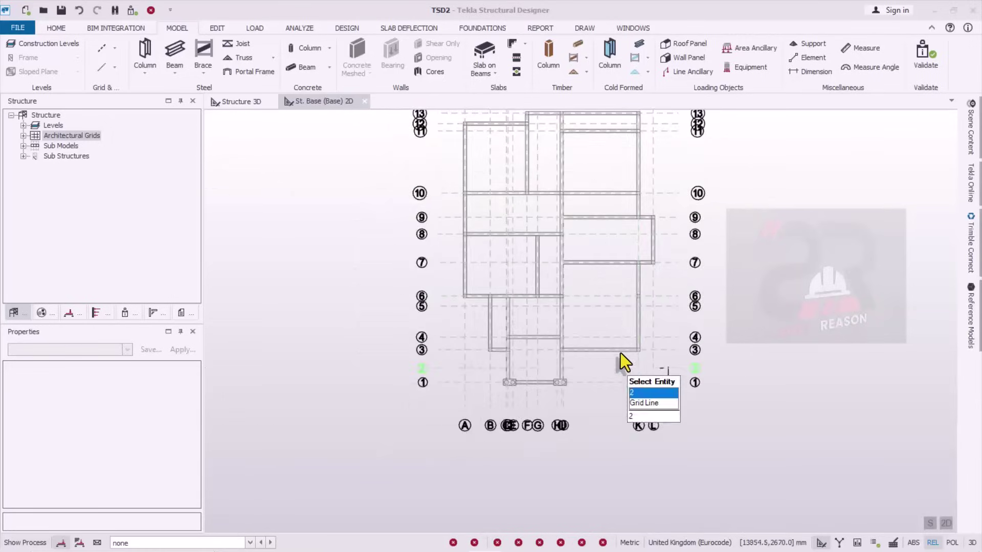
{"action": "scroll", "coordinate": [616, 314], "scroll_direction": "up", "scroll_amount": 1}
{"action": "scroll", "coordinate": [616, 330], "scroll_direction": "down", "scroll_amount": 1}
{"action": "scroll", "coordinate": [617, 340], "scroll_direction": "down", "scroll_amount": 1}
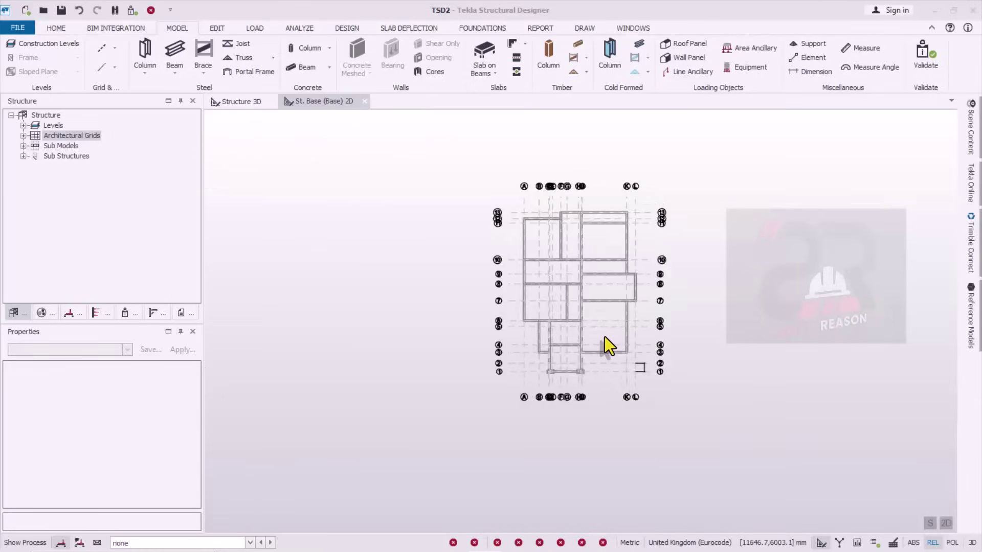
{"action": "scroll", "coordinate": [610, 317], "scroll_direction": "up", "scroll_amount": 4}
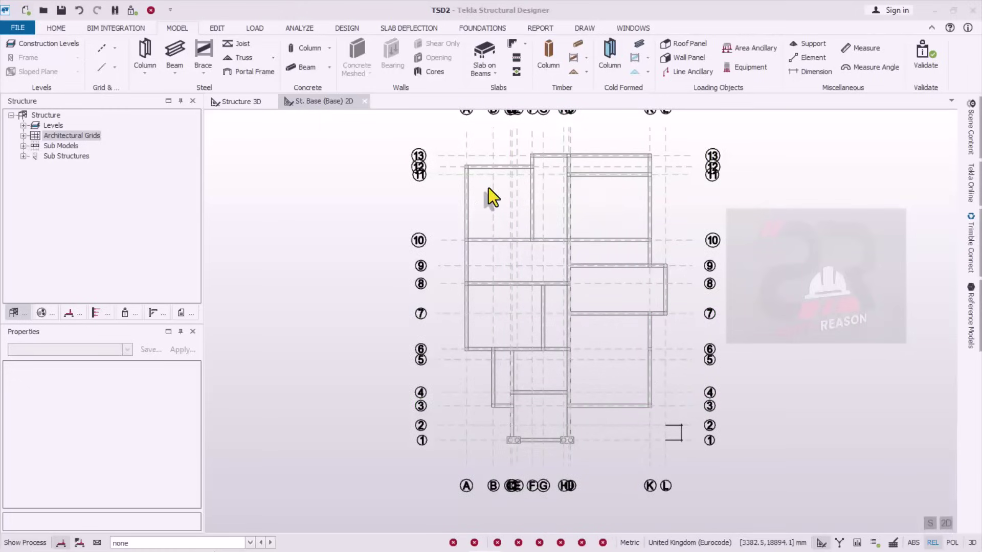
{"action": "scroll", "coordinate": [631, 186], "scroll_direction": "down", "scroll_amount": 2}
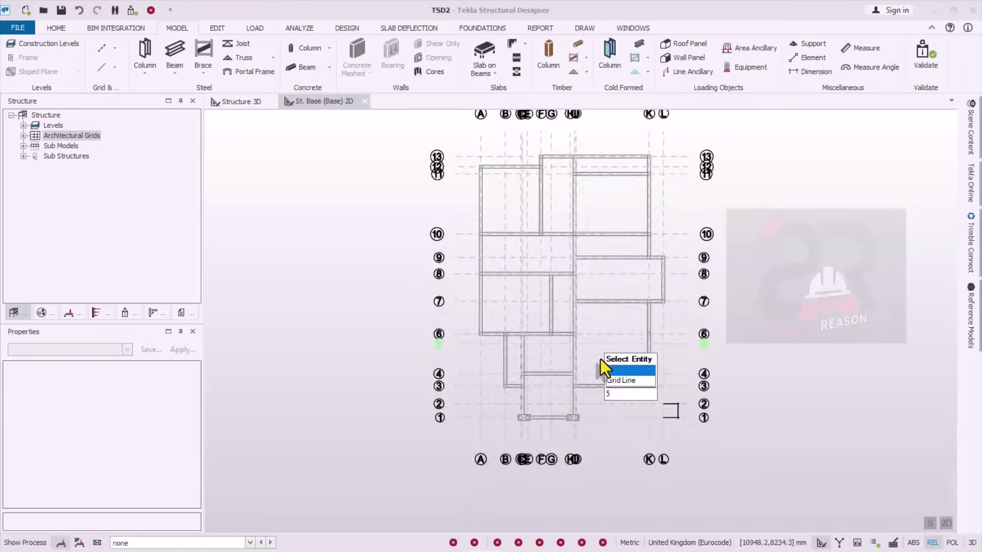
{"action": "scroll", "coordinate": [601, 359], "scroll_direction": "up", "scroll_amount": 1}
{"action": "scroll", "coordinate": [593, 334], "scroll_direction": "down", "scroll_amount": 2}
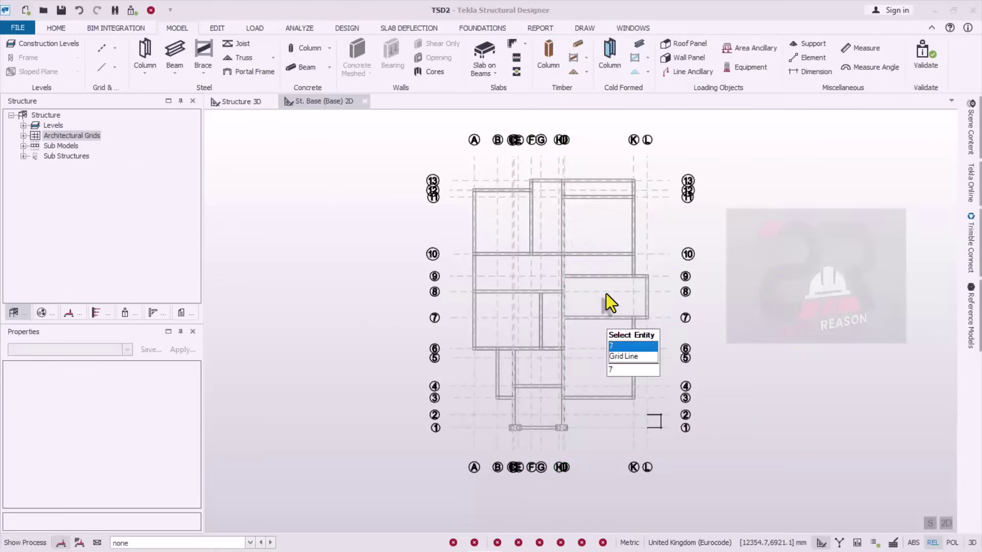
{"action": "scroll", "coordinate": [605, 279], "scroll_direction": "up", "scroll_amount": 2}
{"action": "scroll", "coordinate": [593, 306], "scroll_direction": "down", "scroll_amount": 2}
{"action": "scroll", "coordinate": [588, 340], "scroll_direction": "up", "scroll_amount": 2}
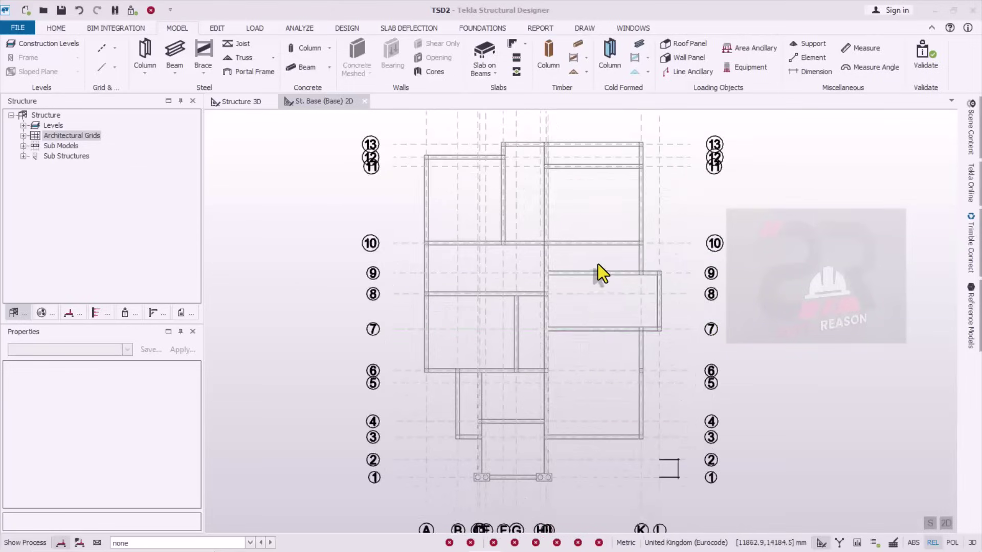
{"action": "scroll", "coordinate": [598, 306], "scroll_direction": "down", "scroll_amount": 1}
{"action": "scroll", "coordinate": [595, 314], "scroll_direction": "up", "scroll_amount": 3}
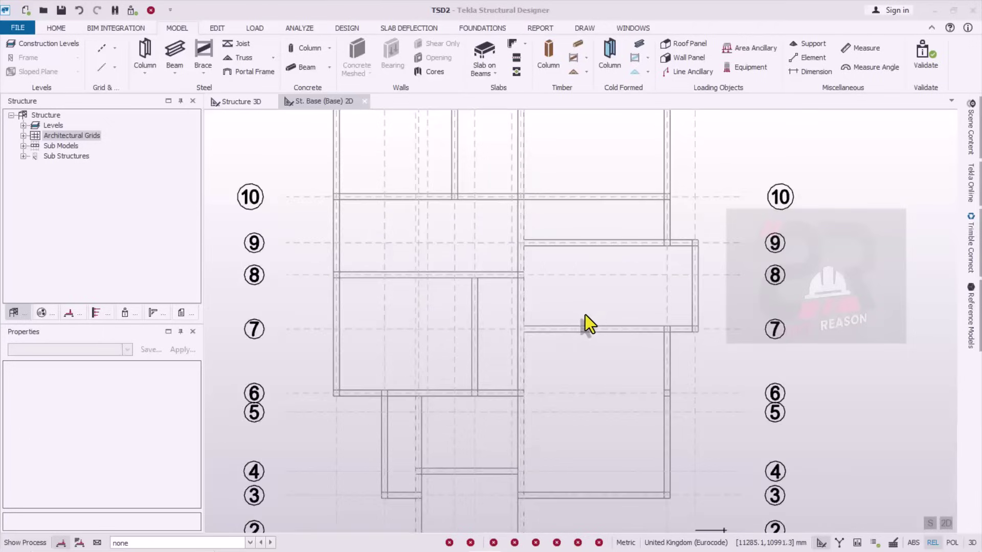
{"action": "scroll", "coordinate": [573, 316], "scroll_direction": "down", "scroll_amount": 2}
{"action": "scroll", "coordinate": [577, 316], "scroll_direction": "up", "scroll_amount": 2}
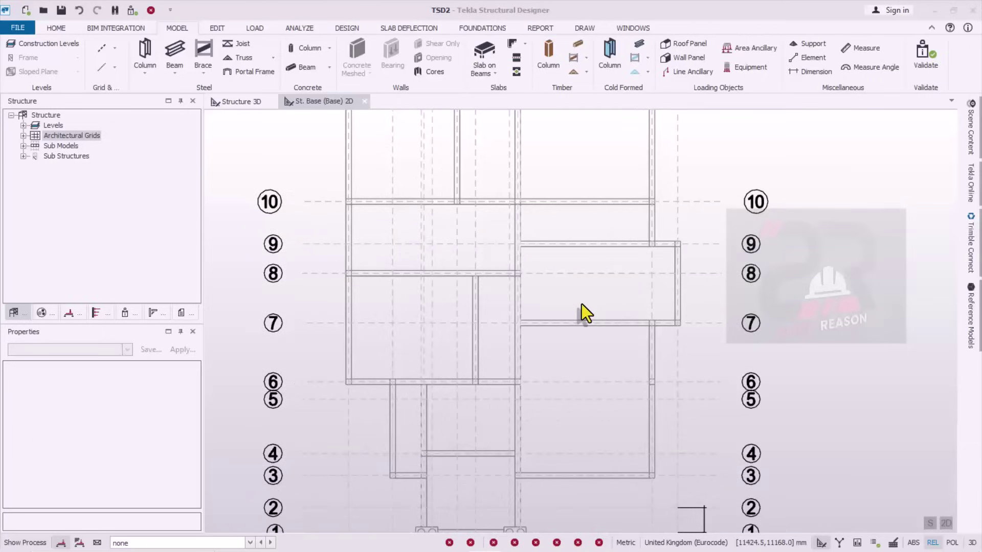
{"action": "scroll", "coordinate": [577, 309], "scroll_direction": "up", "scroll_amount": 1}
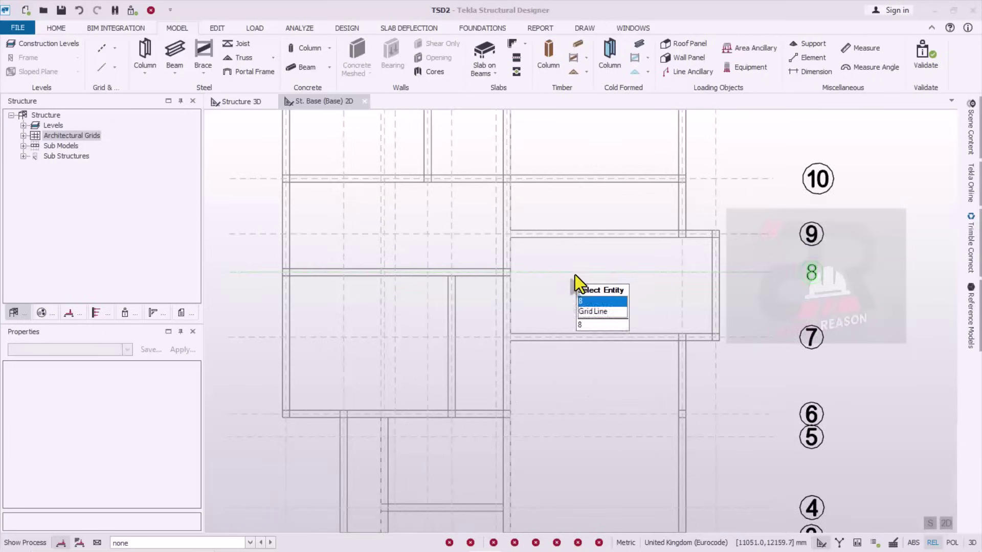
{"action": "scroll", "coordinate": [572, 294], "scroll_direction": "down", "scroll_amount": 2}
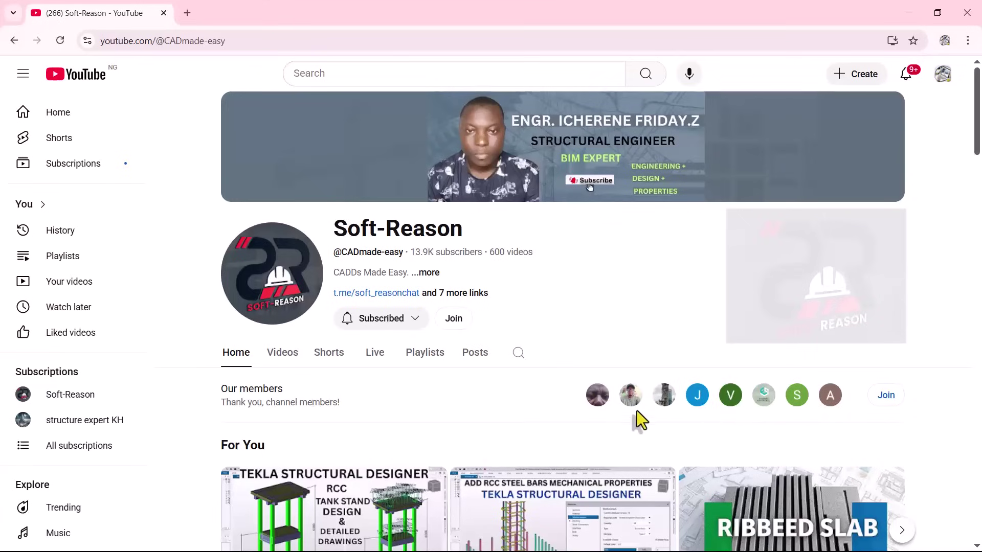
{"action": "scroll", "coordinate": [621, 363], "scroll_direction": "down", "scroll_amount": 5}
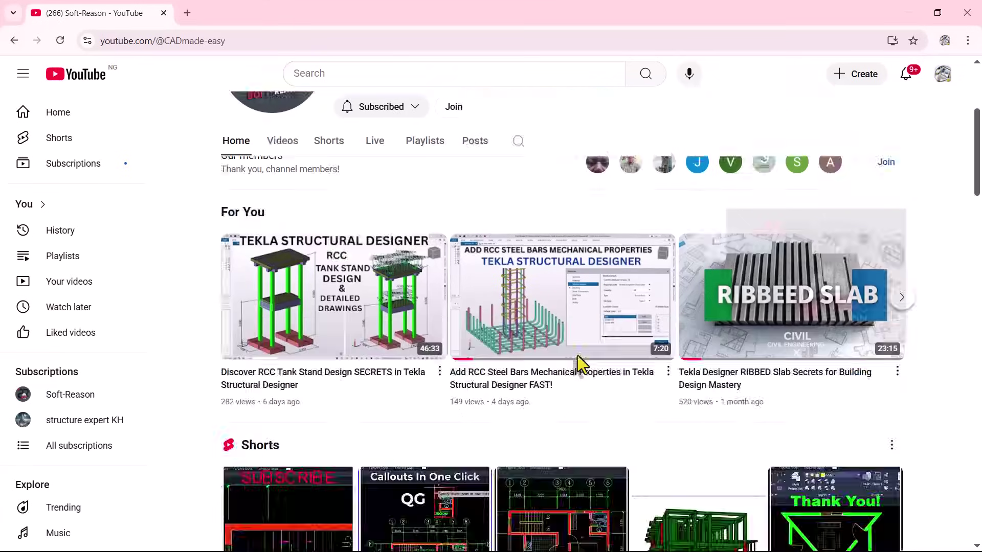
{"action": "scroll", "coordinate": [536, 304], "scroll_direction": "up", "scroll_amount": 3}
{"action": "scroll", "coordinate": [562, 322], "scroll_direction": "up", "scroll_amount": 2}
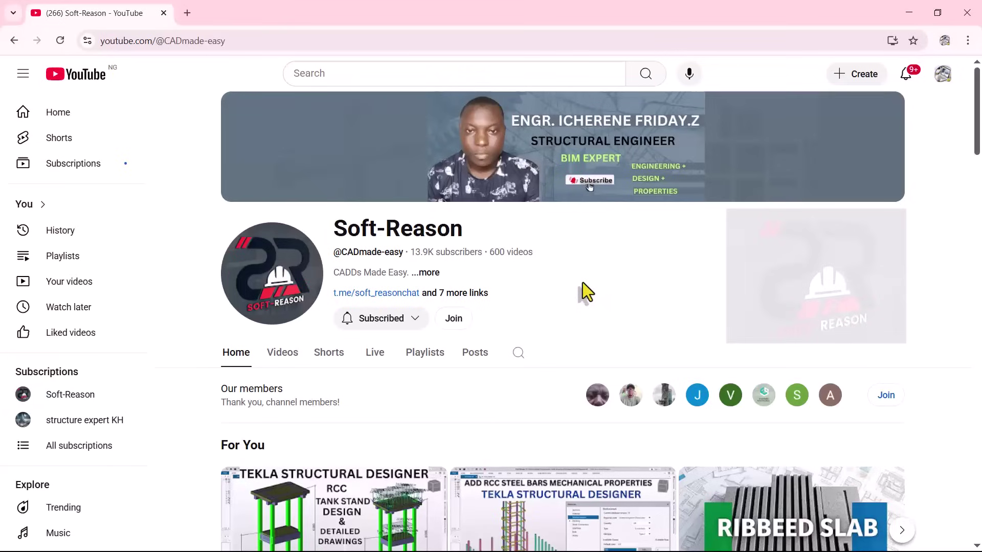
{"action": "left_click", "coordinate": [427, 273]}
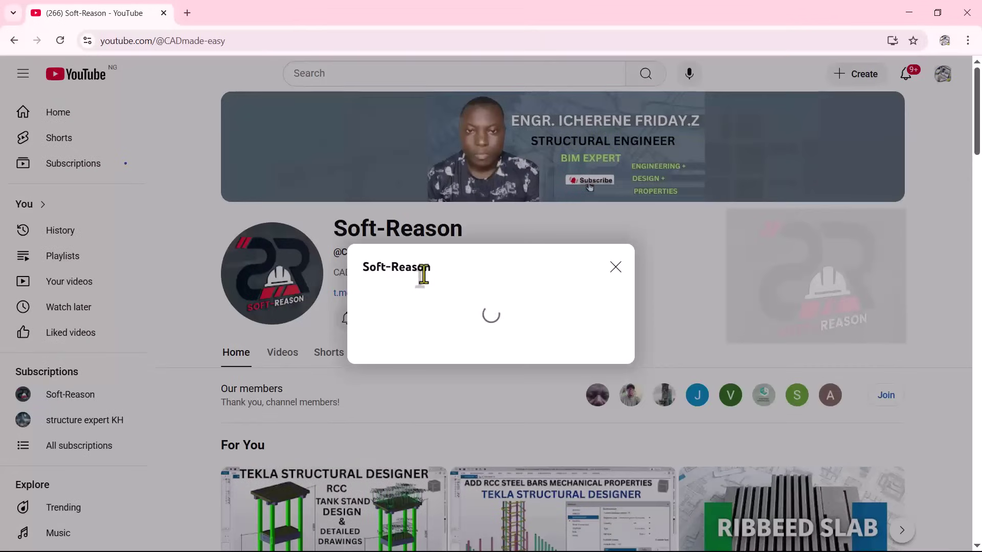
{"action": "scroll", "coordinate": [420, 418], "scroll_direction": "down", "scroll_amount": 2}
{"action": "scroll", "coordinate": [421, 418], "scroll_direction": "down", "scroll_amount": 1}
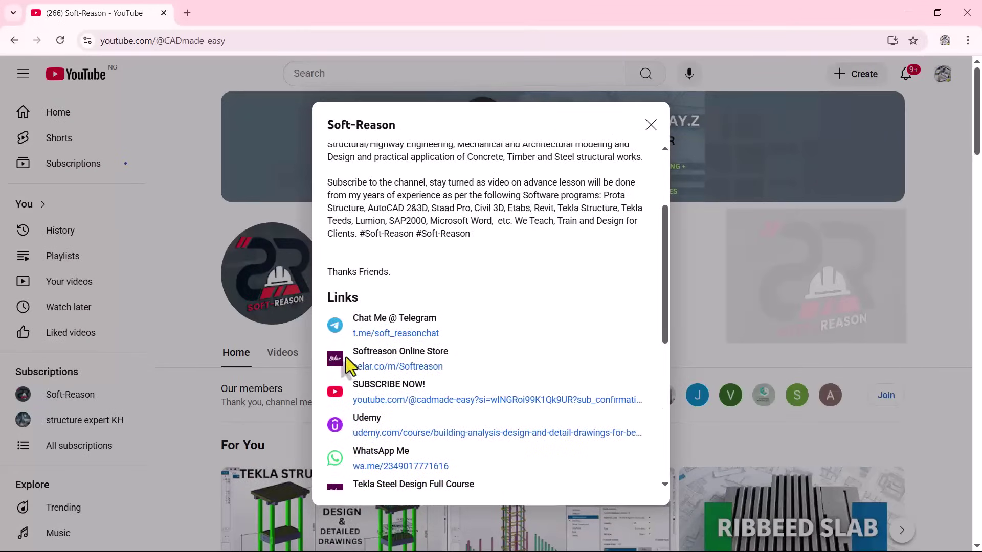
{"action": "scroll", "coordinate": [447, 339], "scroll_direction": "down", "scroll_amount": 1}
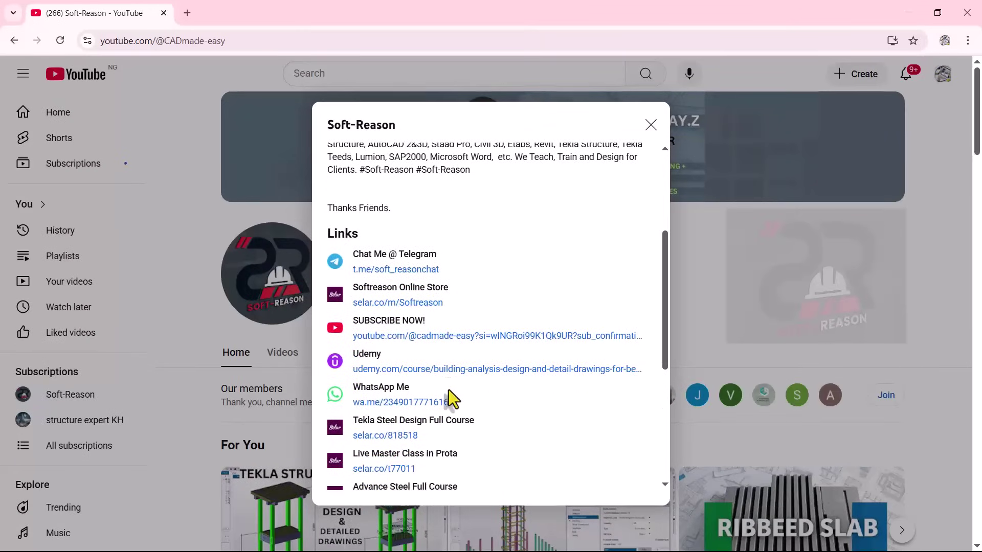
{"action": "left_click", "coordinate": [651, 125]}
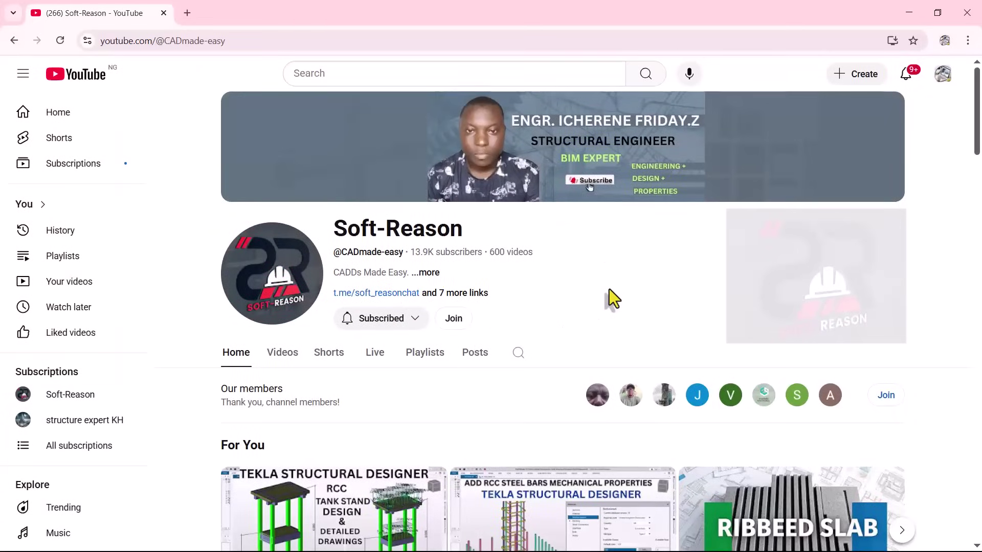